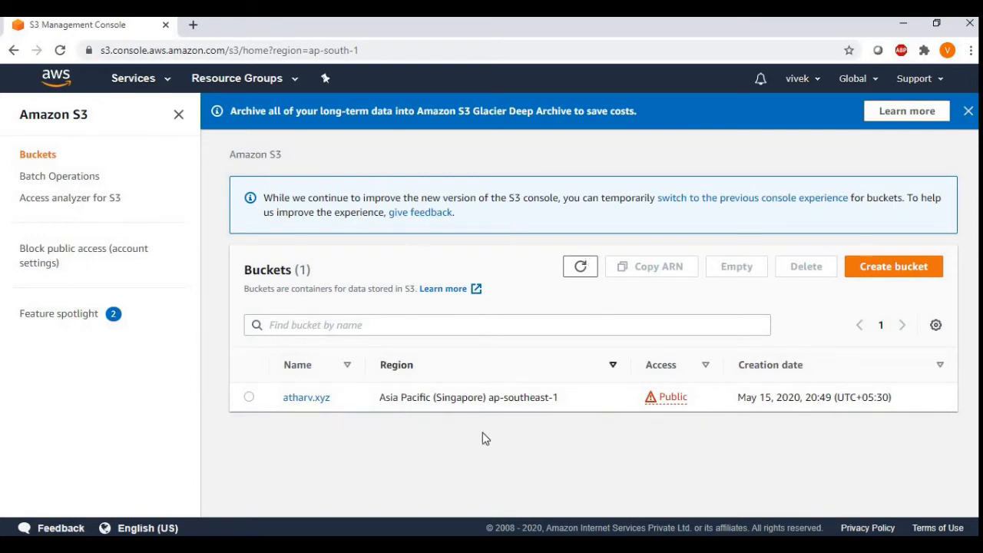
Step: Start creating a new S3 bucket and name it lifecycletest123
click(882, 269)
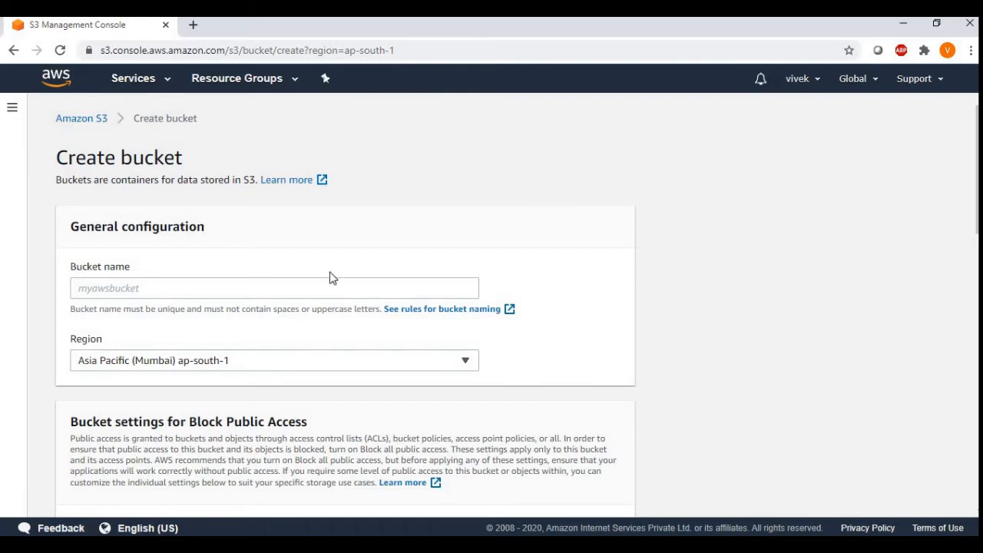
click(261, 290)
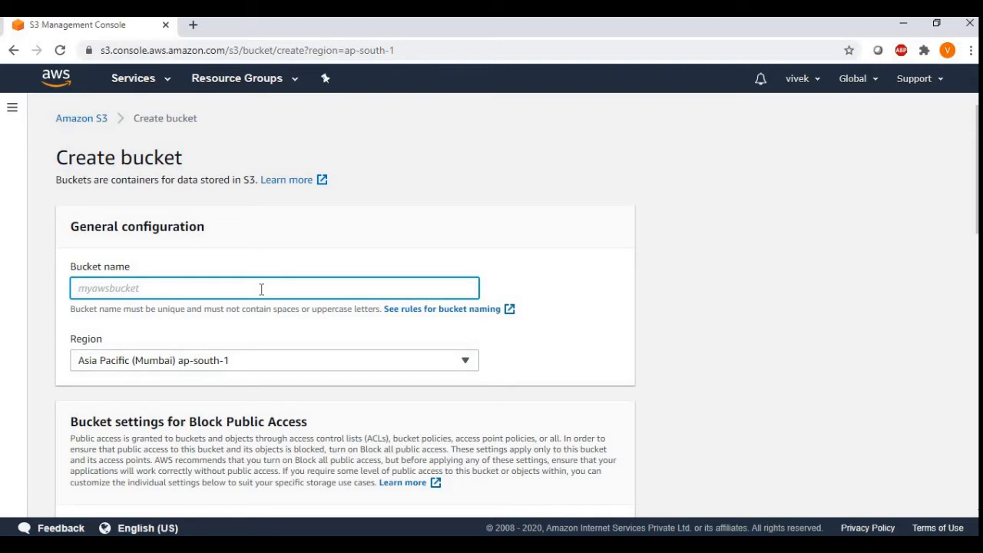
text(lifecycletest123)
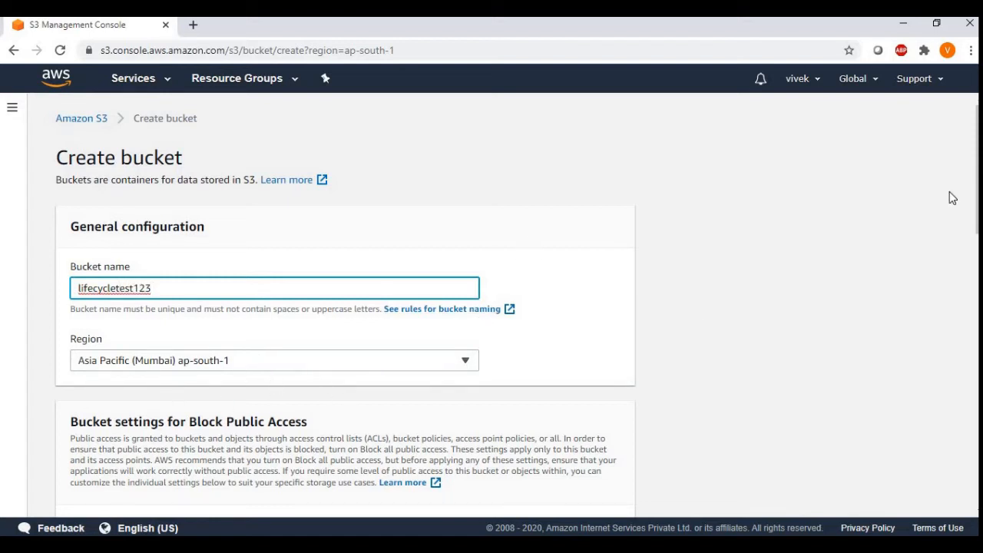
Step: Turn off Block all public access for the new bucket and acknowledge that its contents might become public
scroll(972, 203, down, 2)
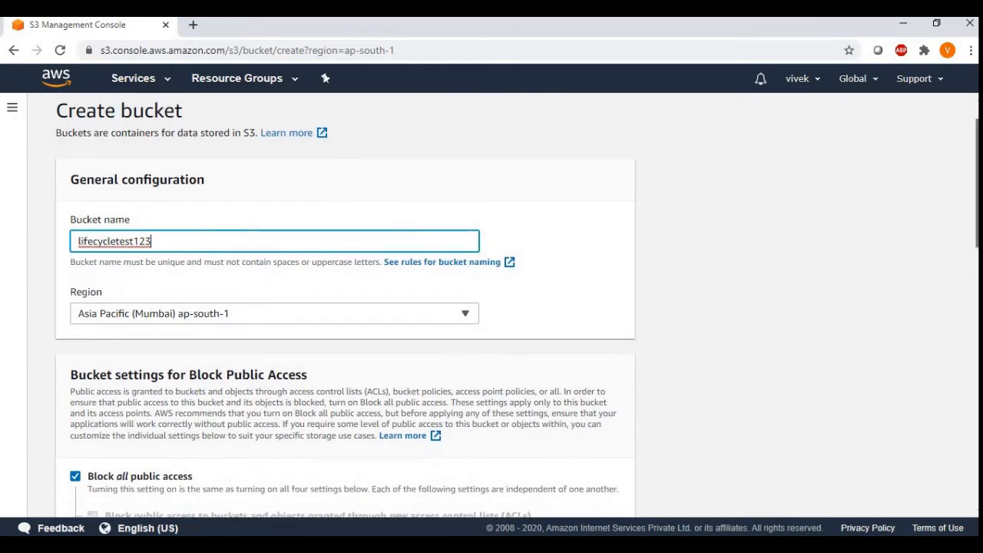
scroll(432, 336, down, 1)
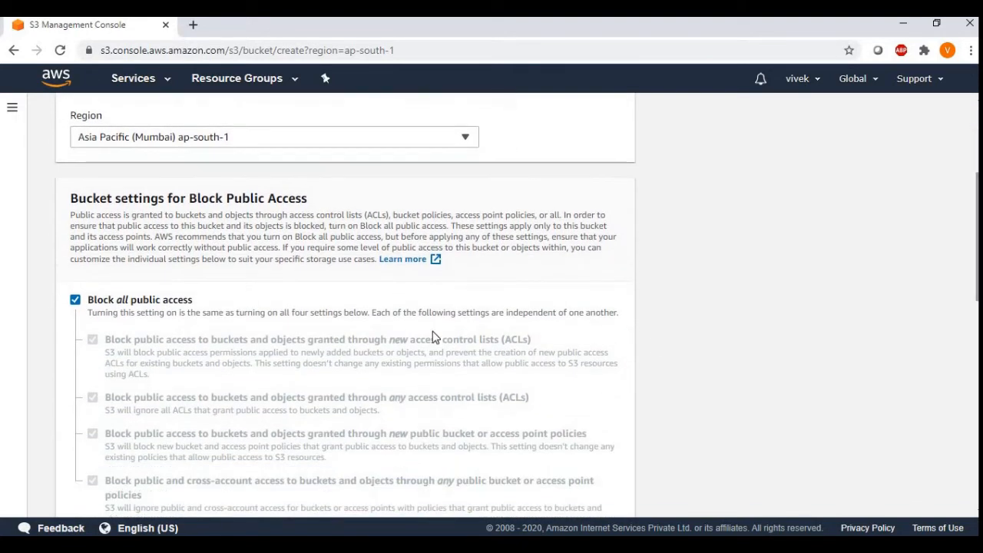
click(76, 300)
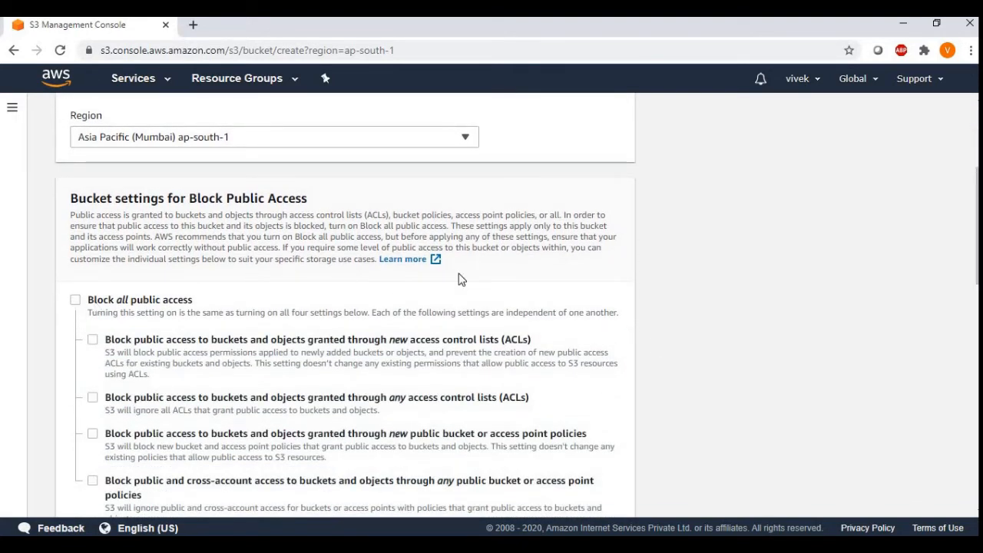
scroll(517, 305, down, 2)
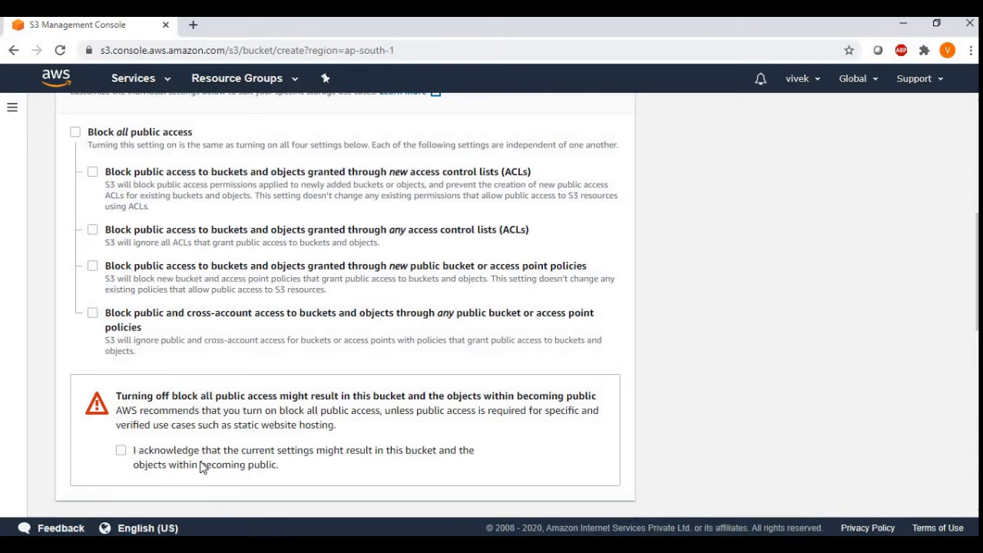
click(122, 450)
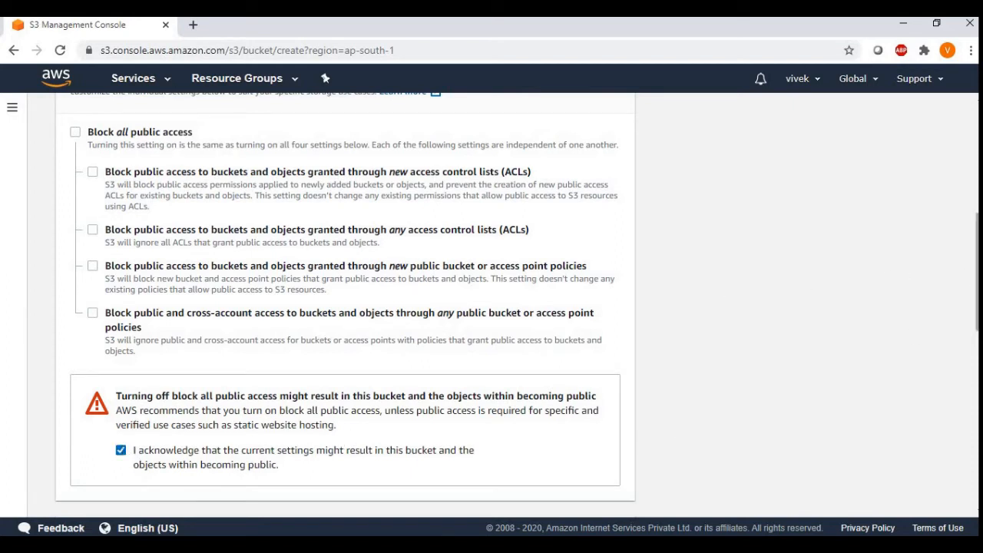
Step: Enable Bucket Versioning and create the bucket
scroll(345, 307, down, 4)
scroll(346, 308, down, 1)
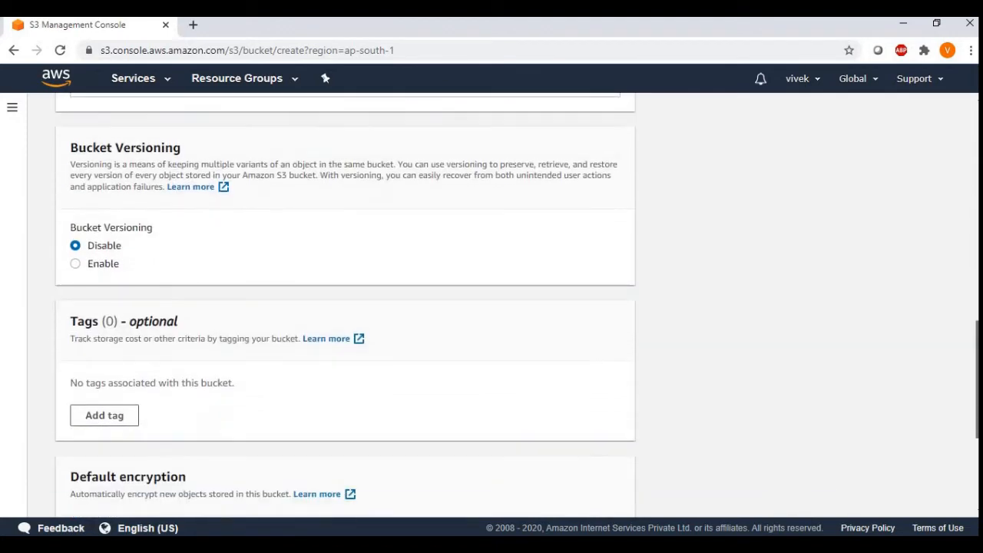
scroll(345, 307, down, 1)
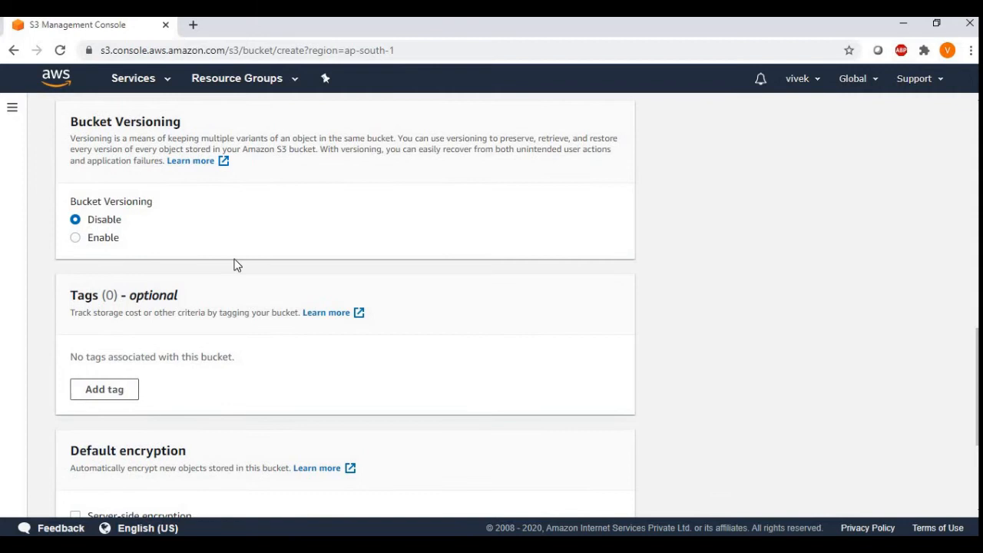
click(77, 239)
drag(978, 359, 978, 419)
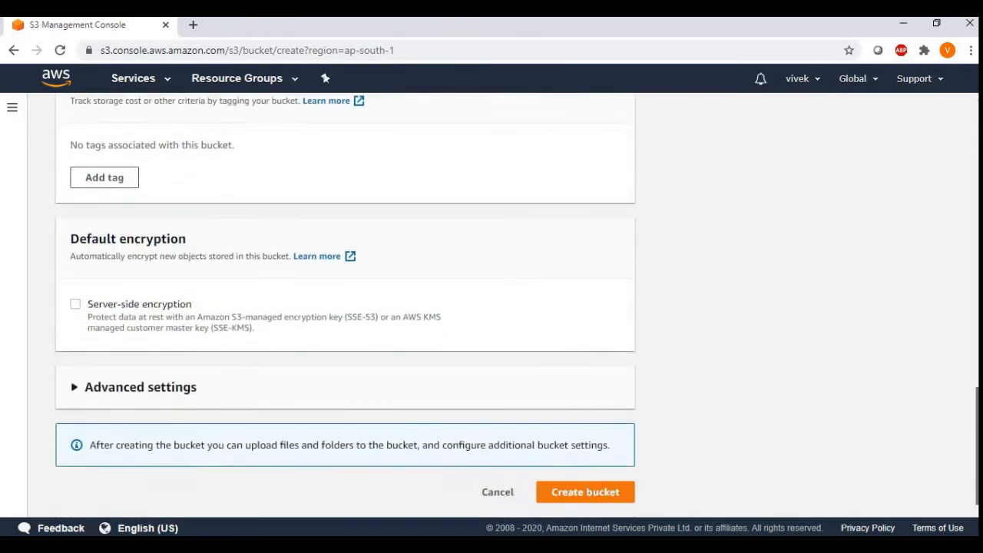
click(588, 494)
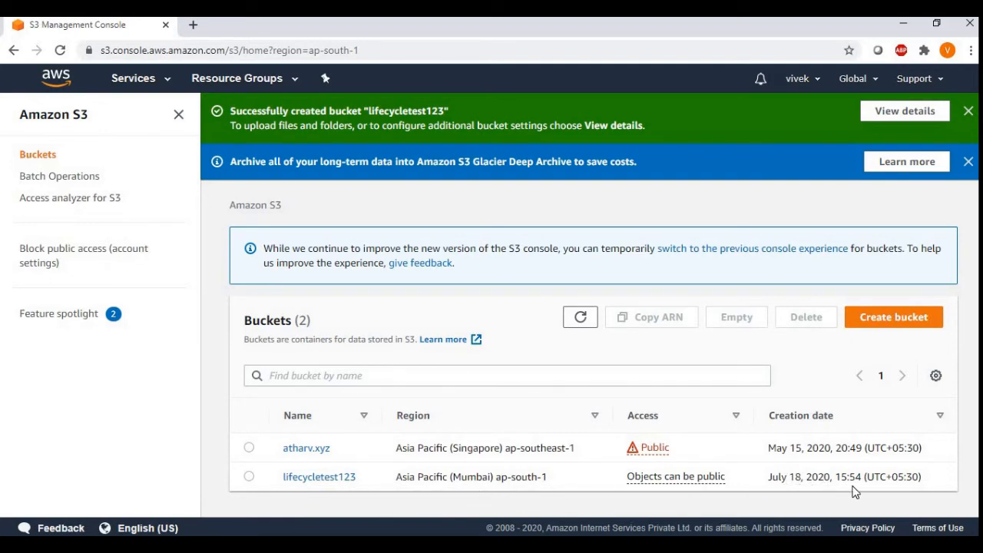
Step: Open the lifecycletest123 bucket and upload the file storage class.txt from the Desktop
click(315, 478)
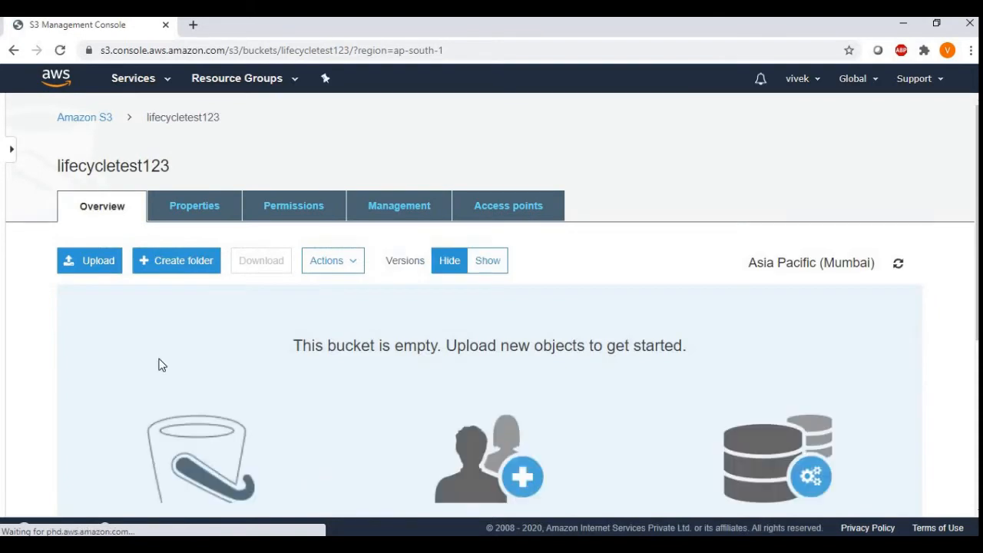
click(93, 261)
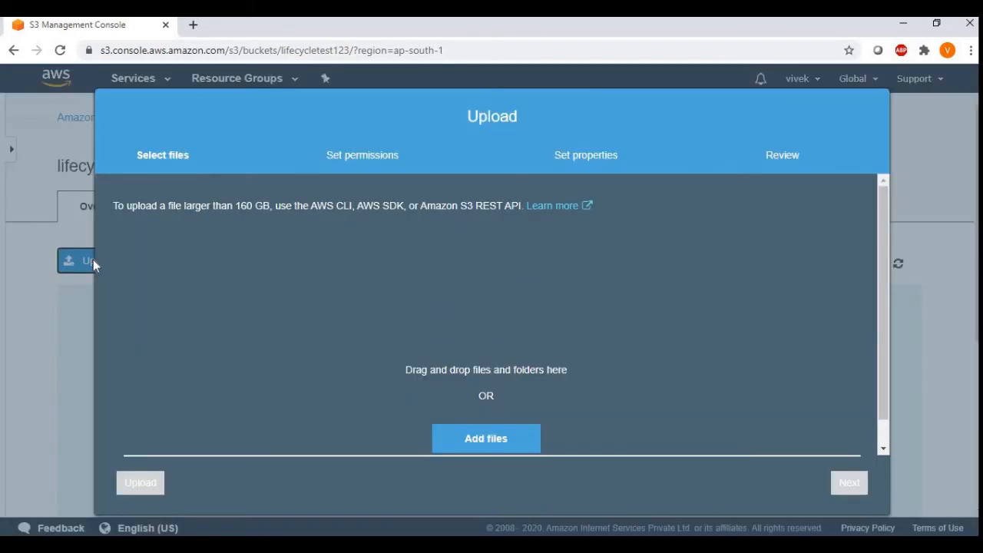
click(487, 440)
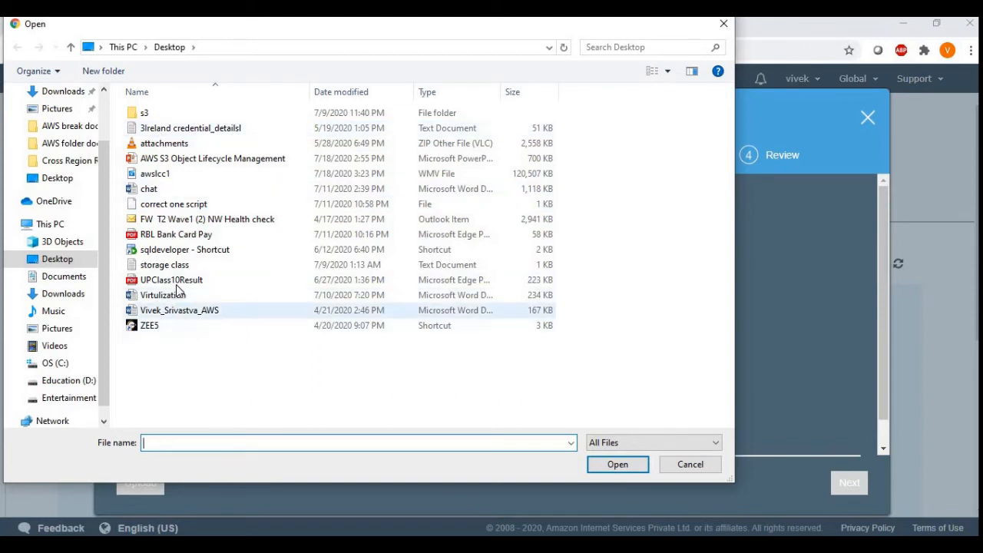
click(165, 264)
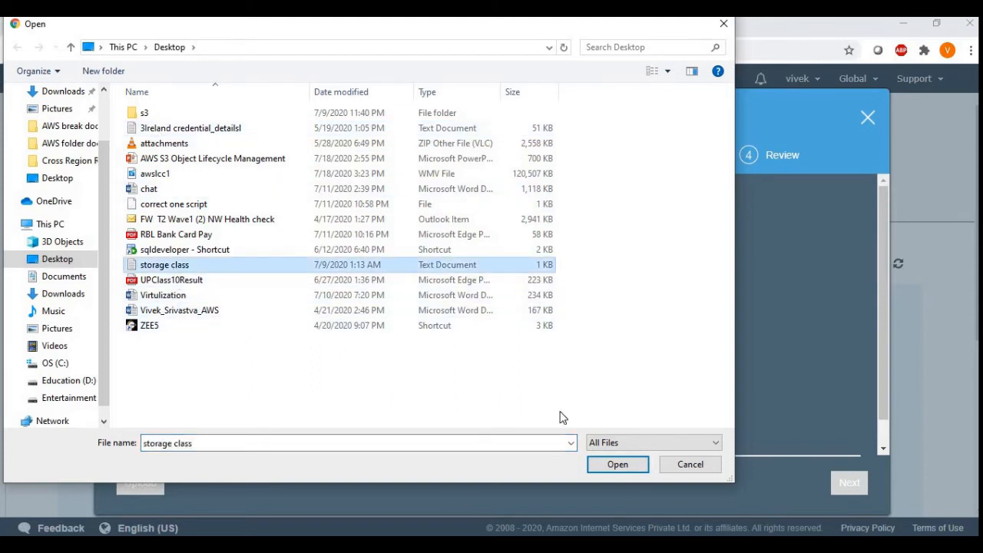
click(606, 462)
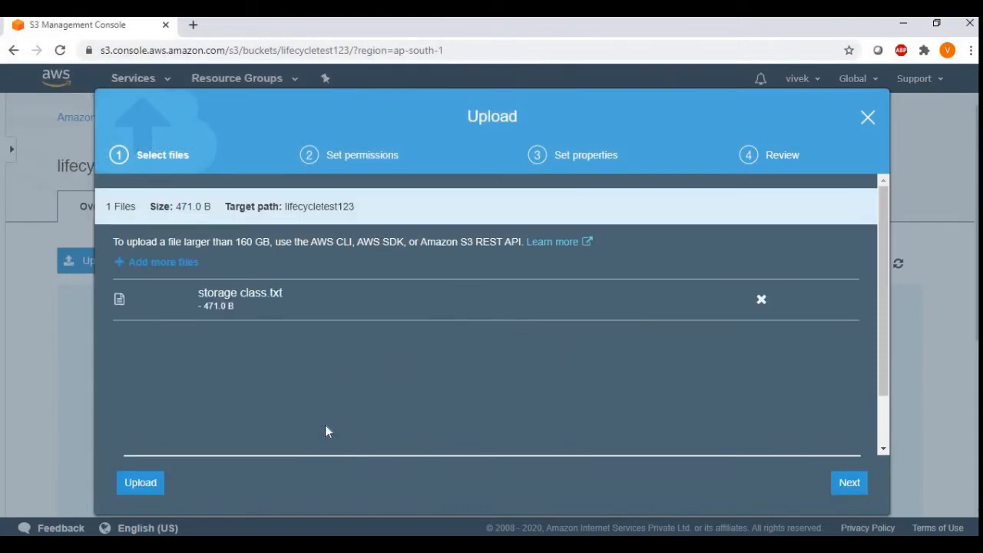
click(144, 481)
drag(883, 394, 887, 449)
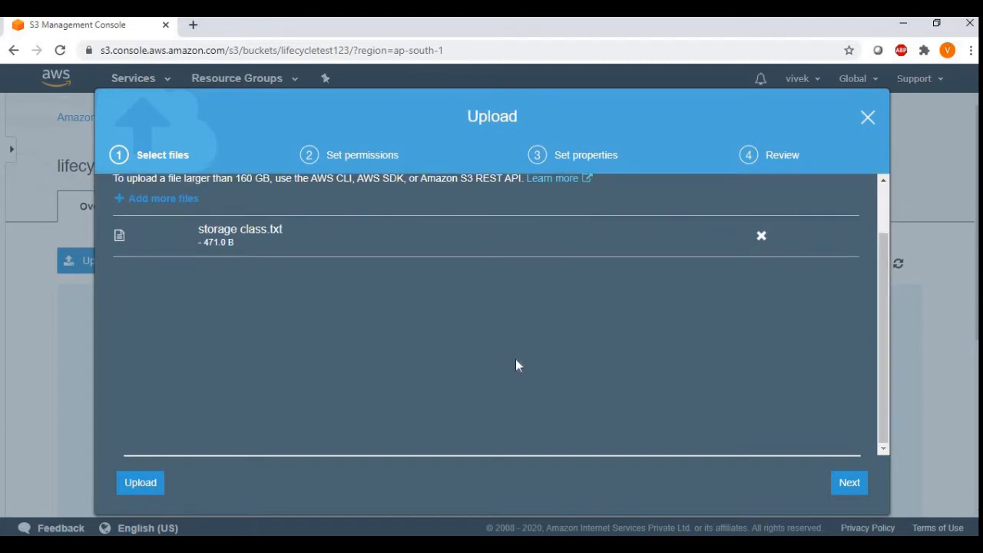
click(144, 487)
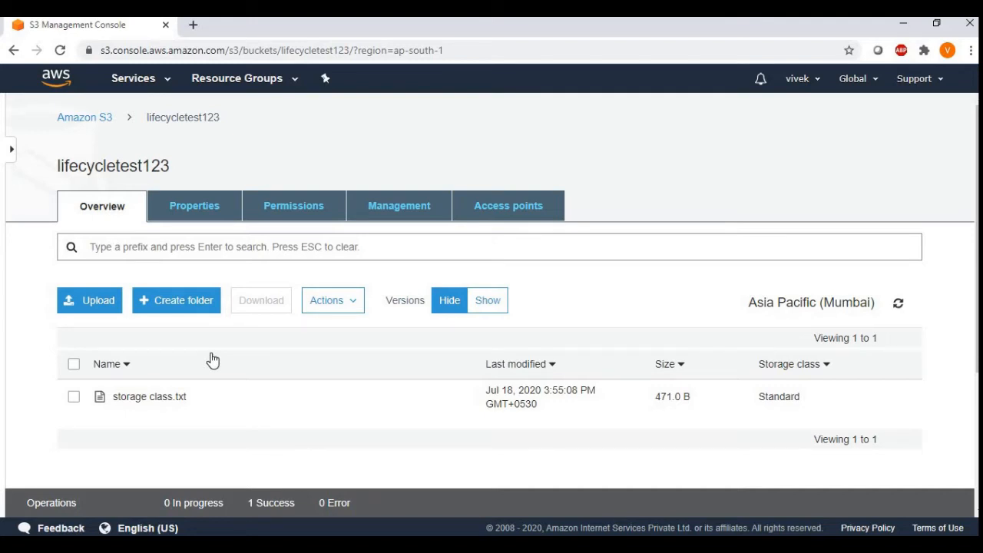
Step: Start a lifecycle rule for the bucket named rulenumber1 that applies to all objects in the bucket
click(404, 213)
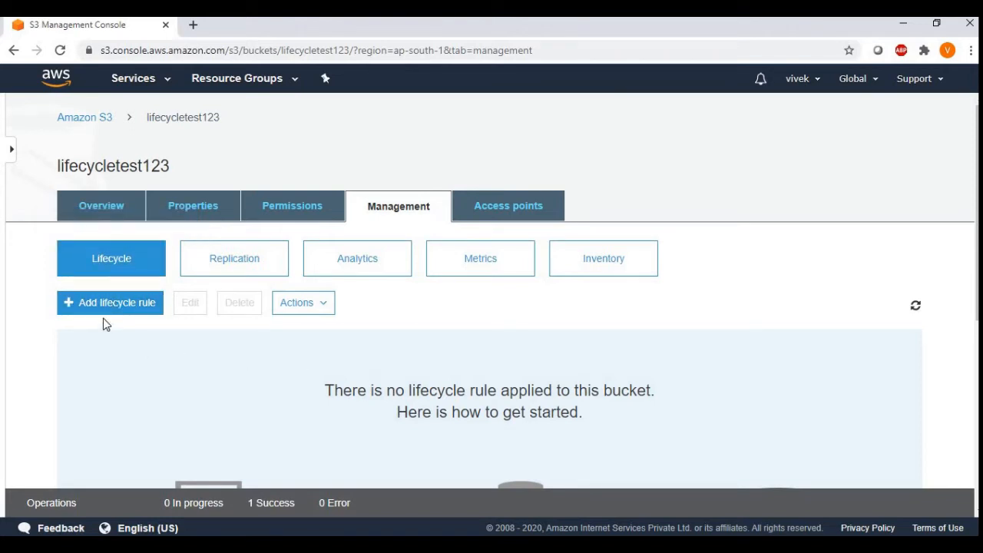
click(132, 309)
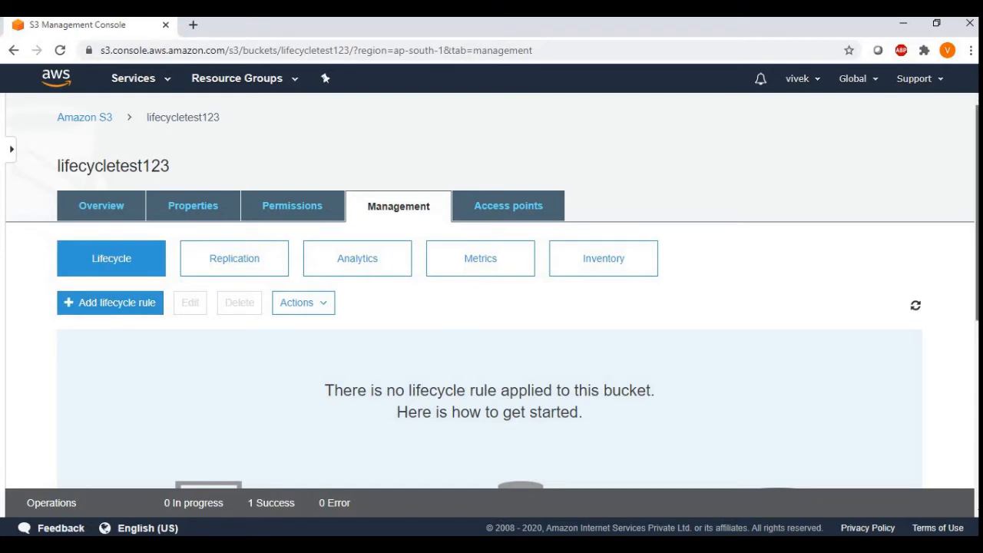
scroll(492, 290, down, 3)
drag(977, 373, 976, 456)
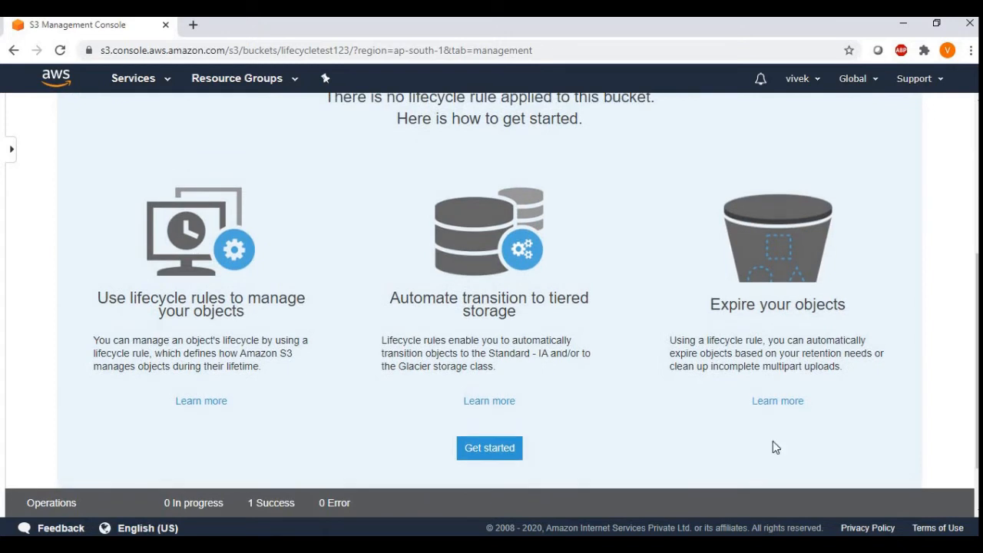
click(501, 451)
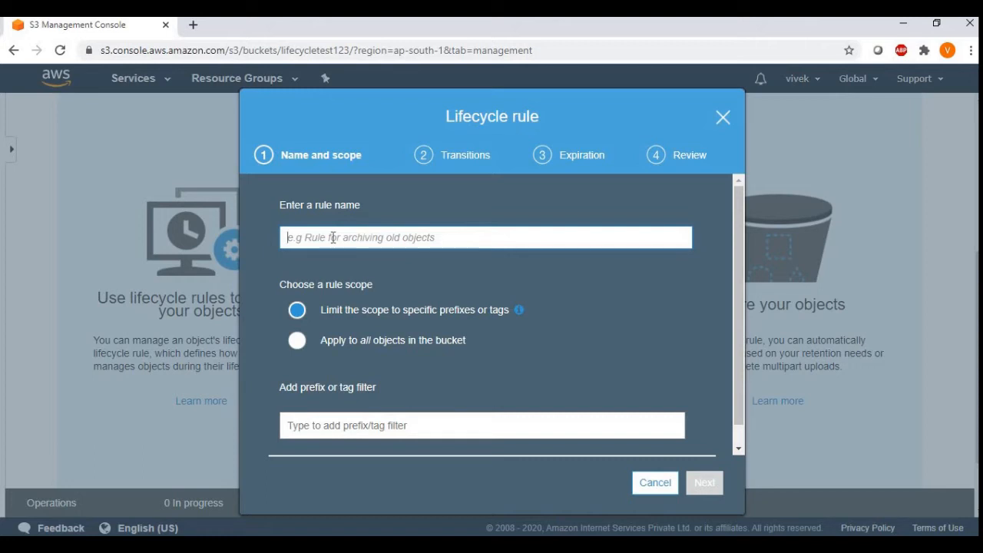
text(rul)
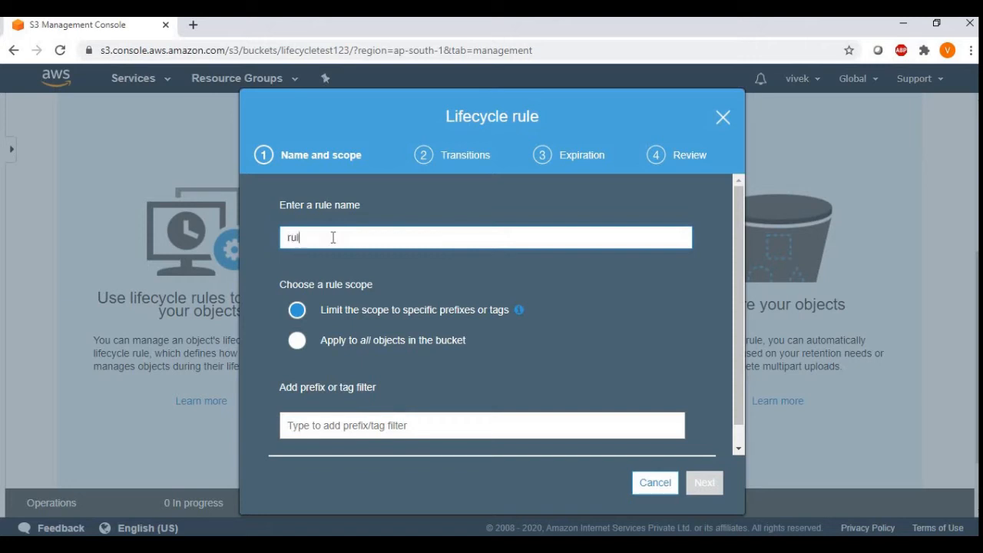
text(enumber1)
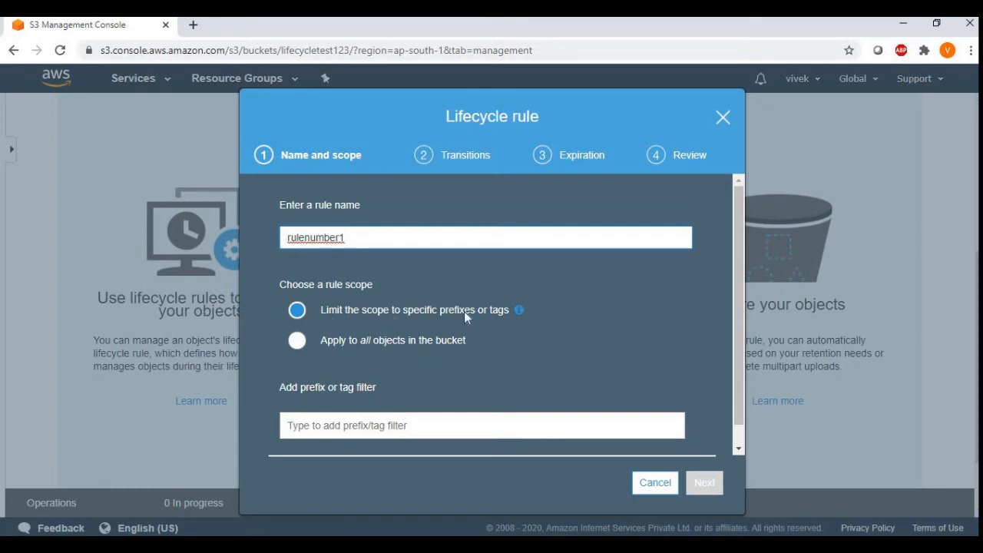
click(298, 342)
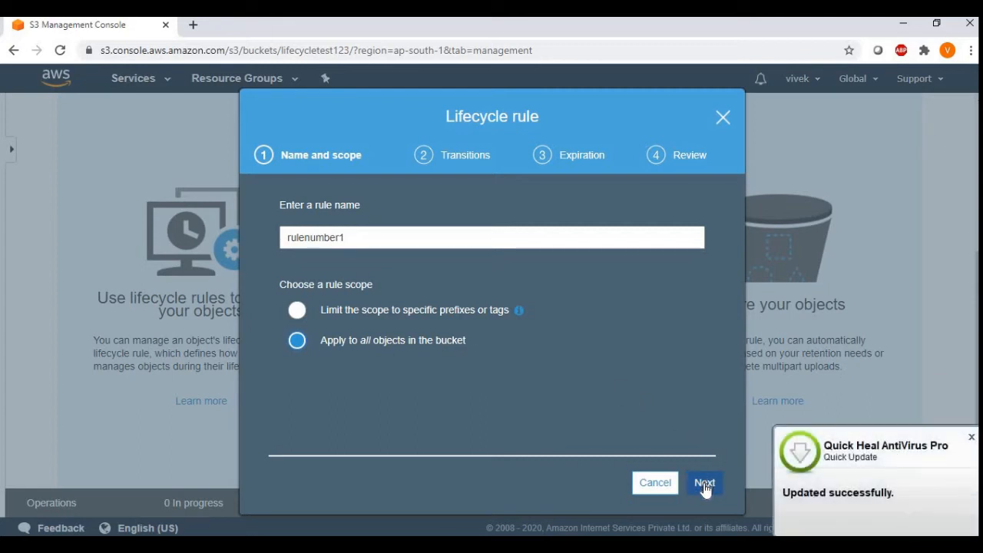
click(972, 438)
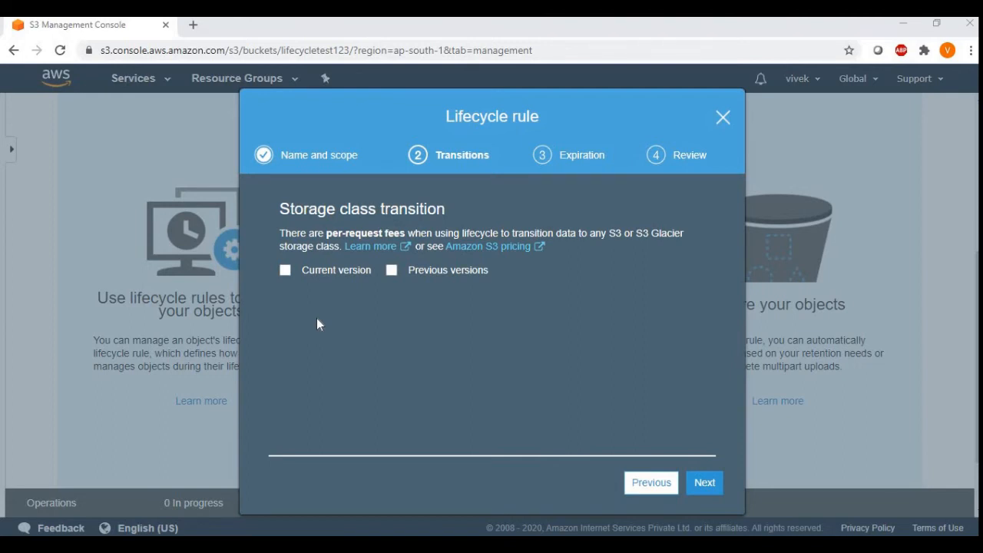
Step: Add a storage class transition to Standard-IA for current versions of objects only
click(285, 271)
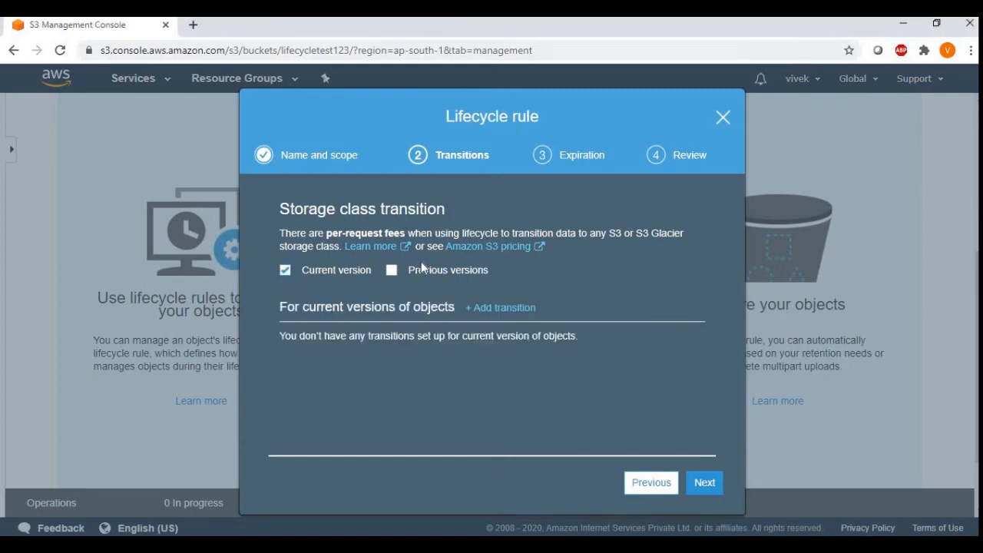
click(392, 270)
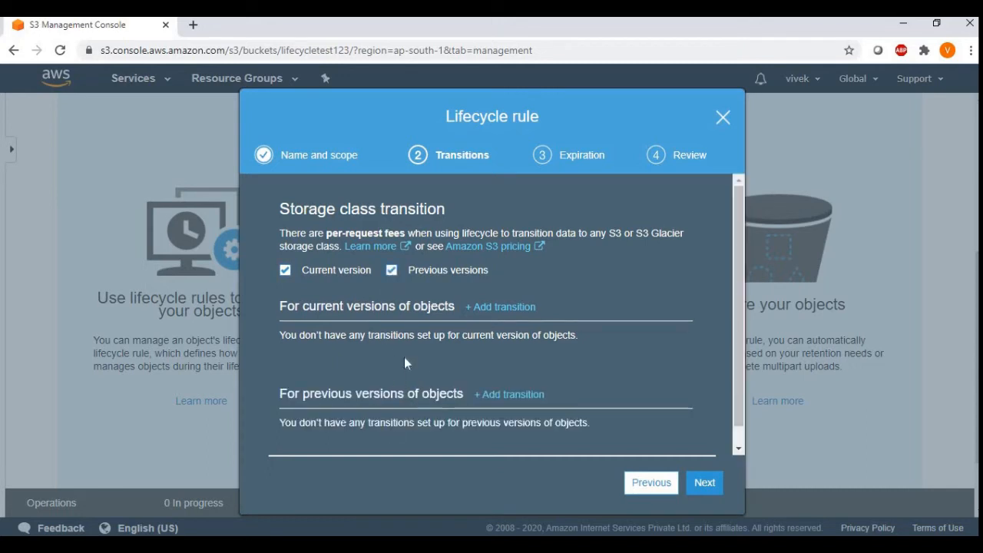
click(391, 272)
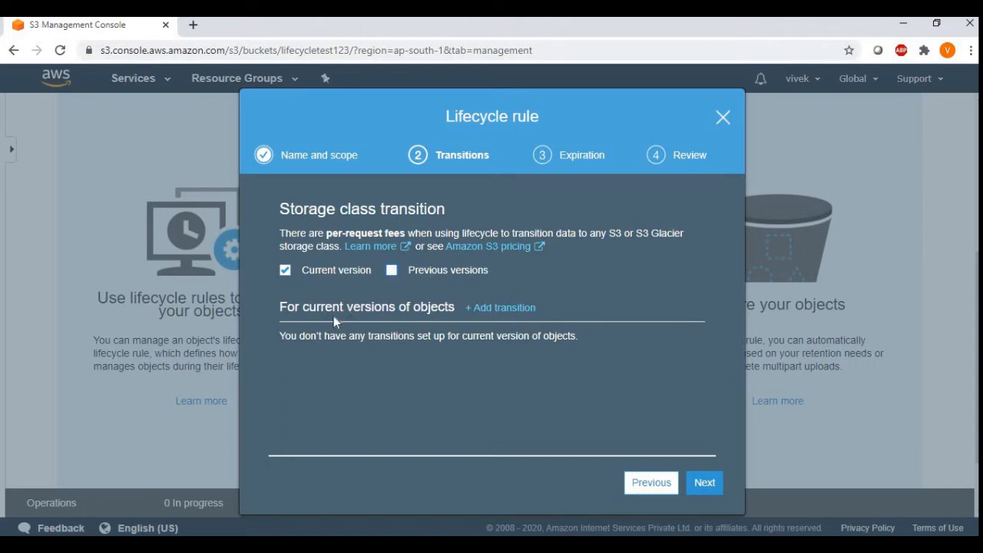
click(507, 309)
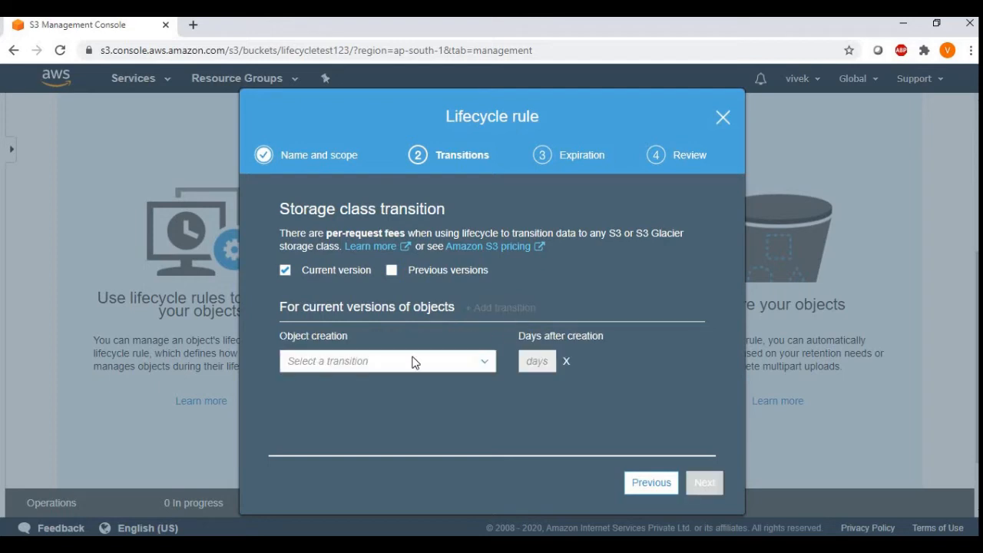
click(485, 367)
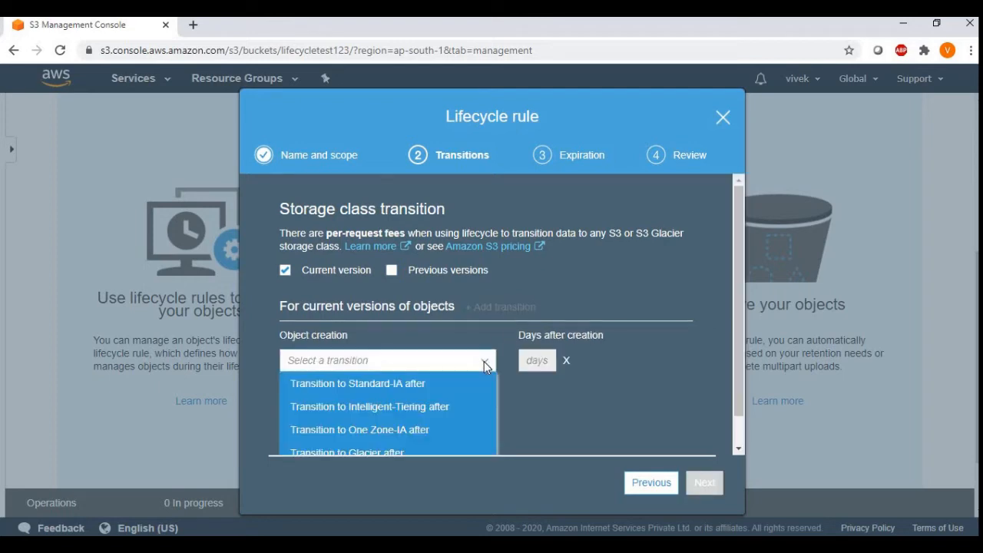
click(434, 386)
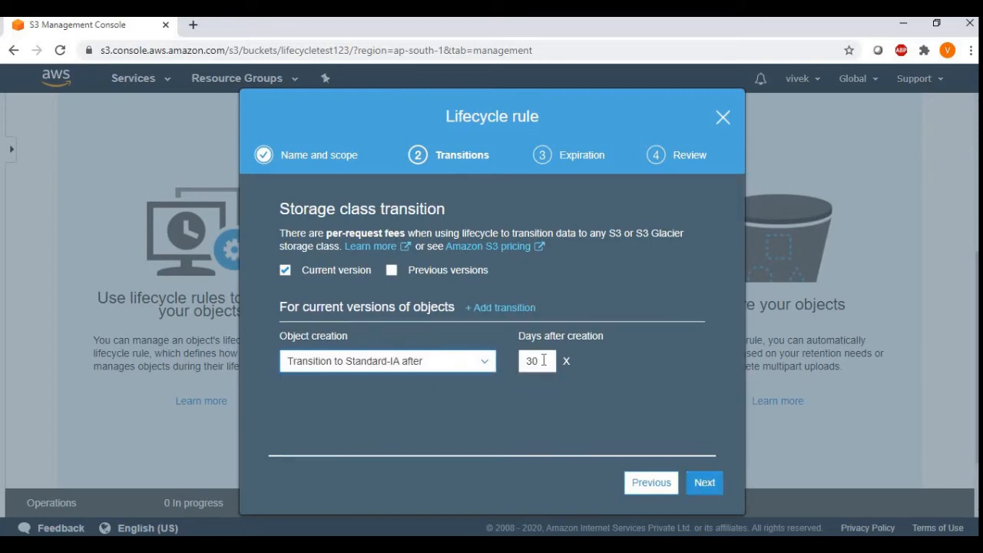
Step: Try to set the Standard-IA transition to 20 days after creation
drag(544, 360, 520, 367)
text(20)
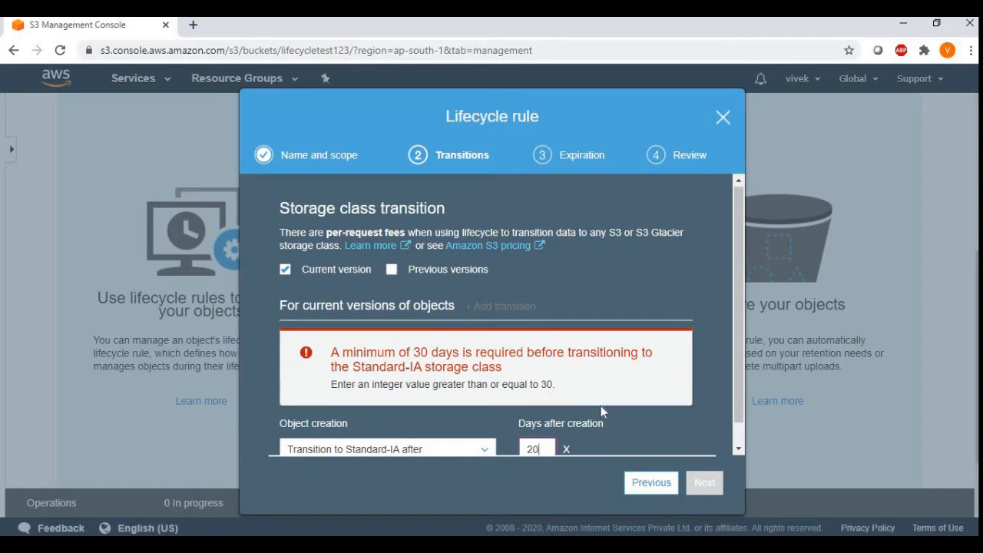
drag(739, 400, 743, 438)
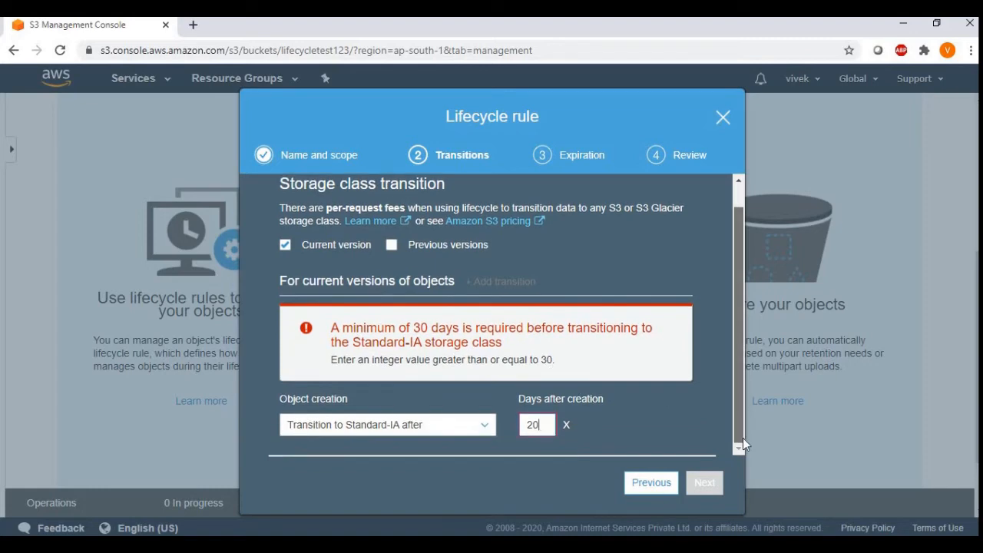
Step: Set the Standard-IA transition to 30 days after creation and add a transition to Intelligent-Tiering for current versions
double_click(521, 429)
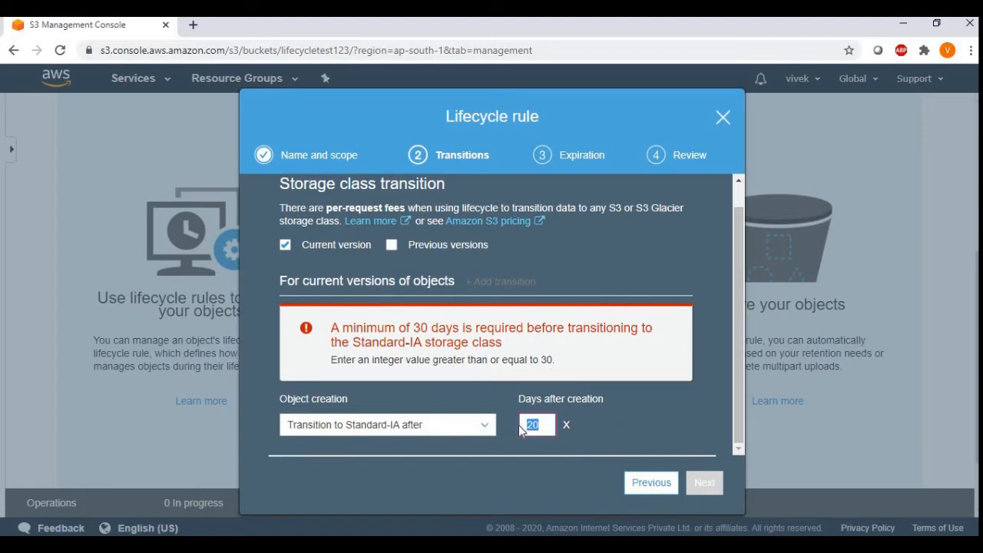
text(30)
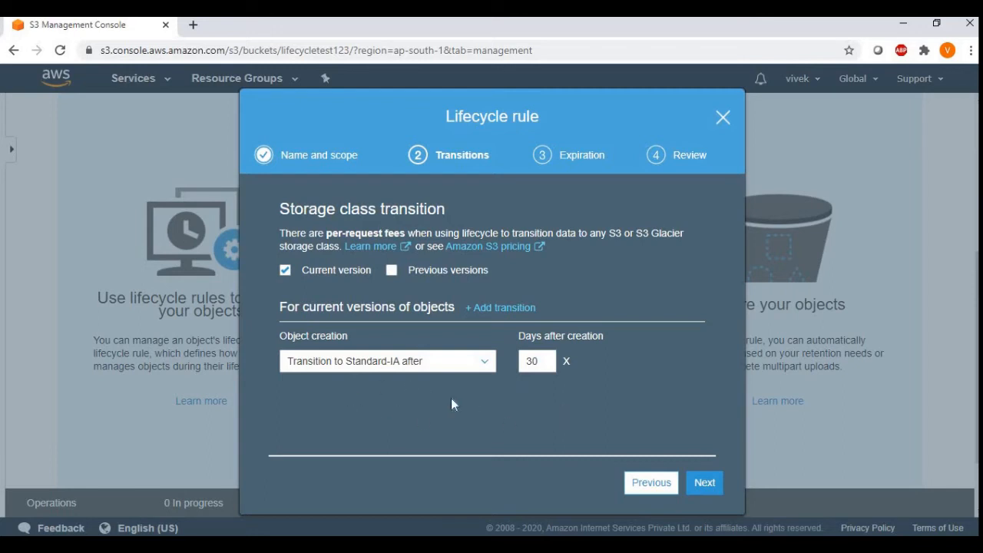
click(490, 307)
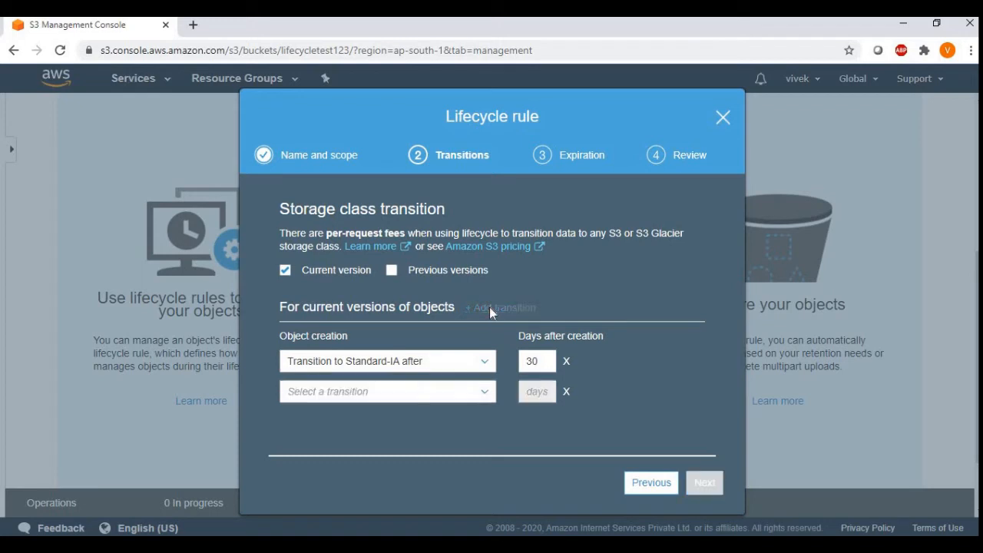
click(484, 393)
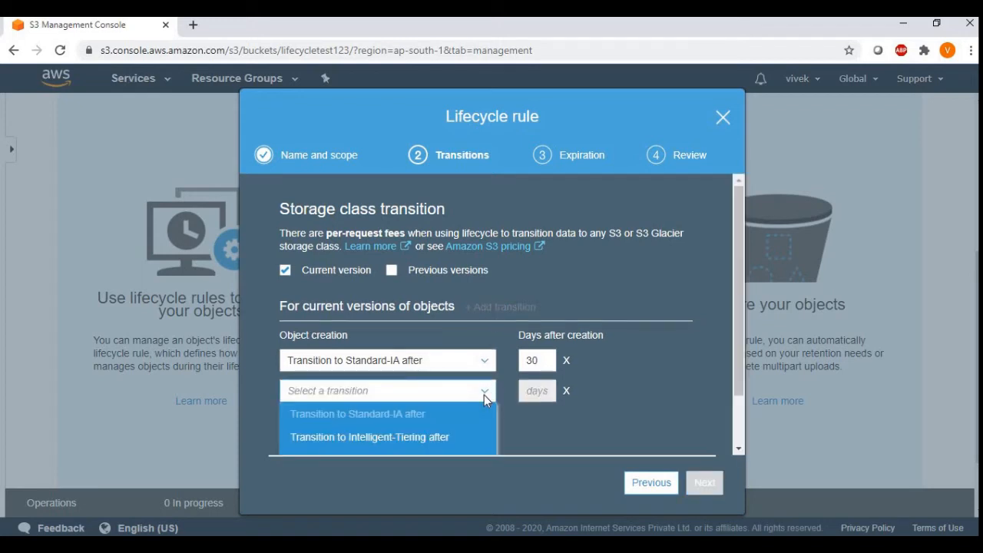
click(445, 438)
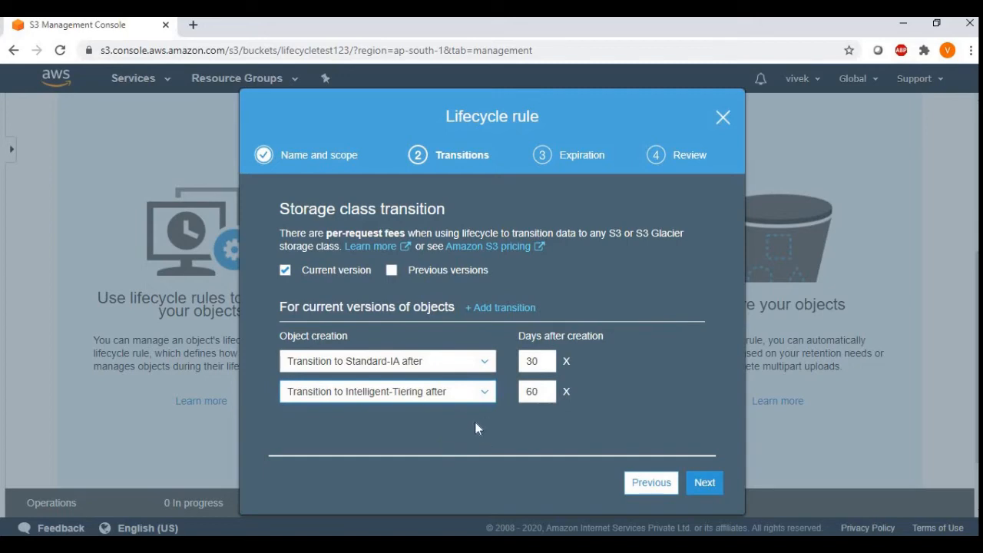
Step: Try to set the Intelligent-Tiering transition to 50 days after creation, and return it to 60 days
click(539, 392)
drag(541, 392, 515, 392)
text(50)
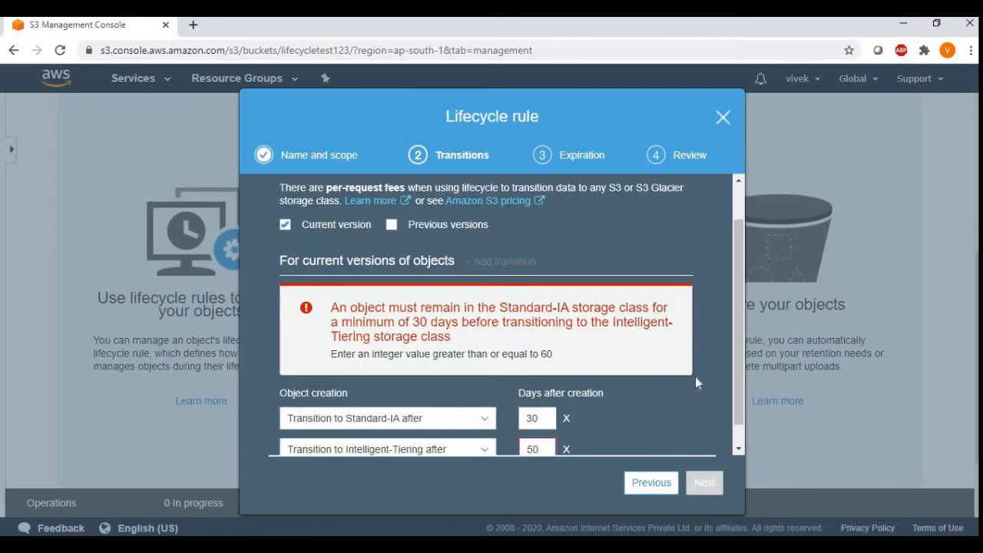
scroll(740, 367, down, 1)
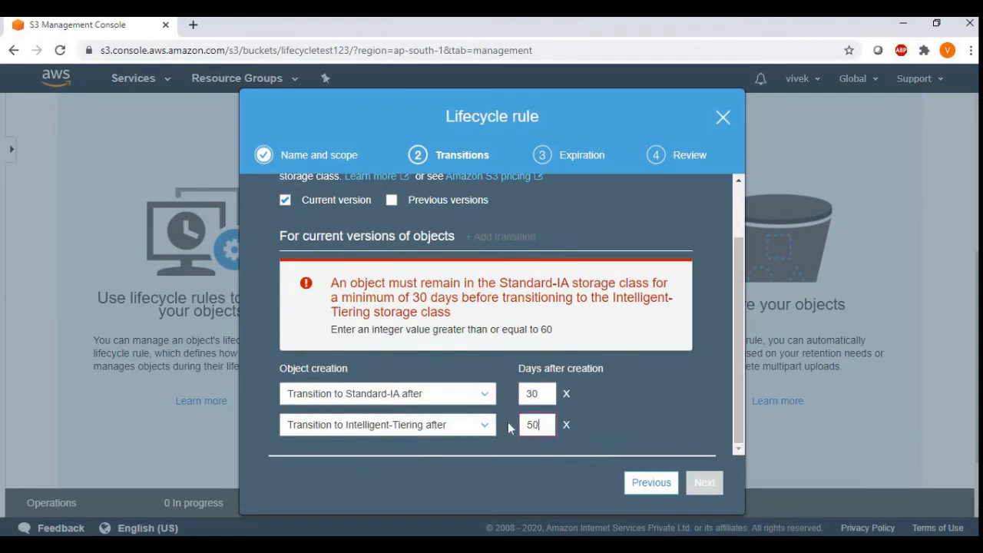
drag(544, 425, 498, 424)
text(60)
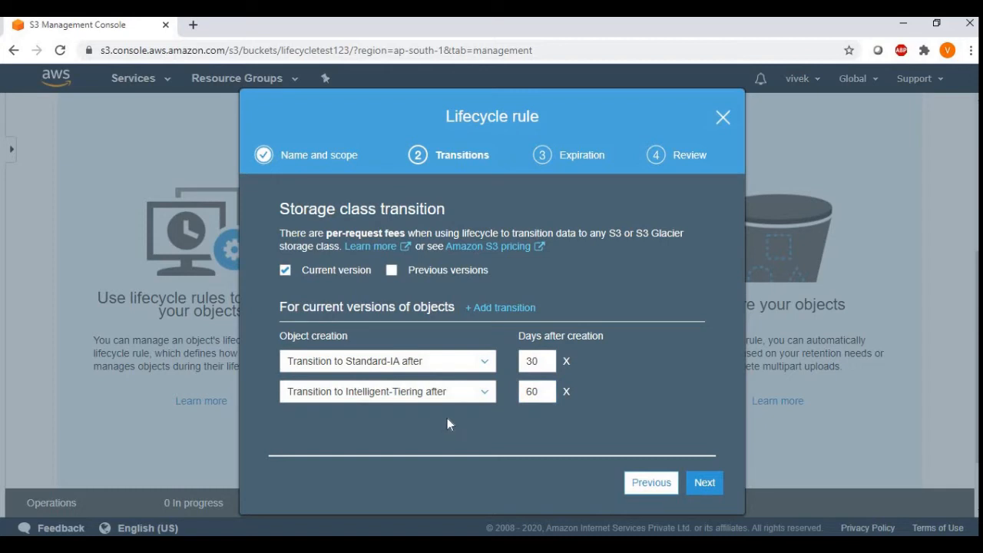
Step: Add a third transition for current versions, moving objects to One Zone-IA 90 days after creation
click(498, 311)
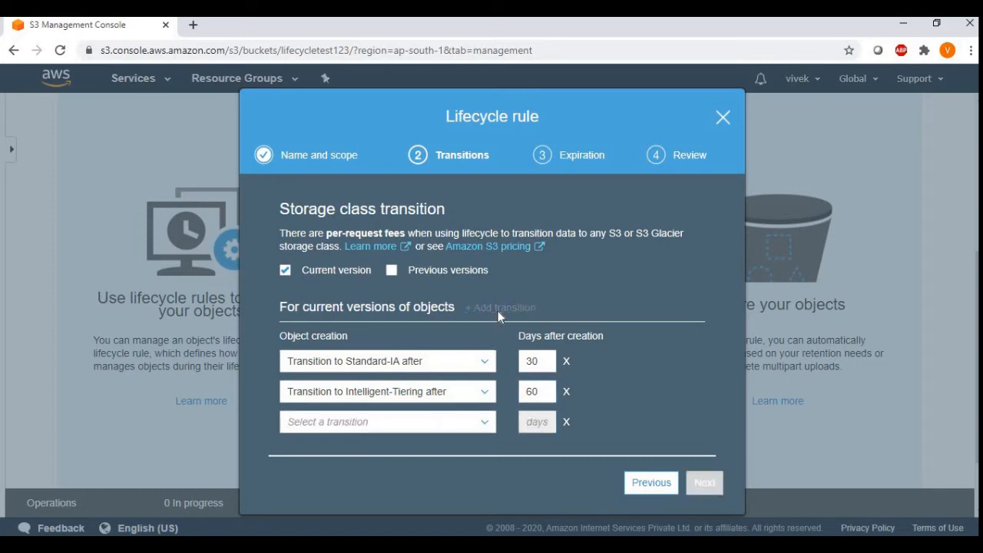
click(484, 422)
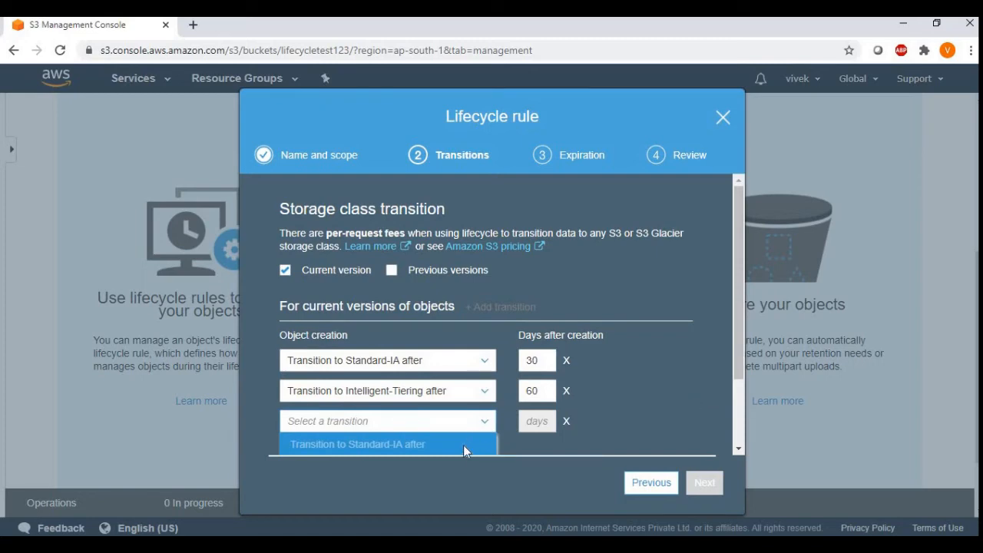
click(557, 445)
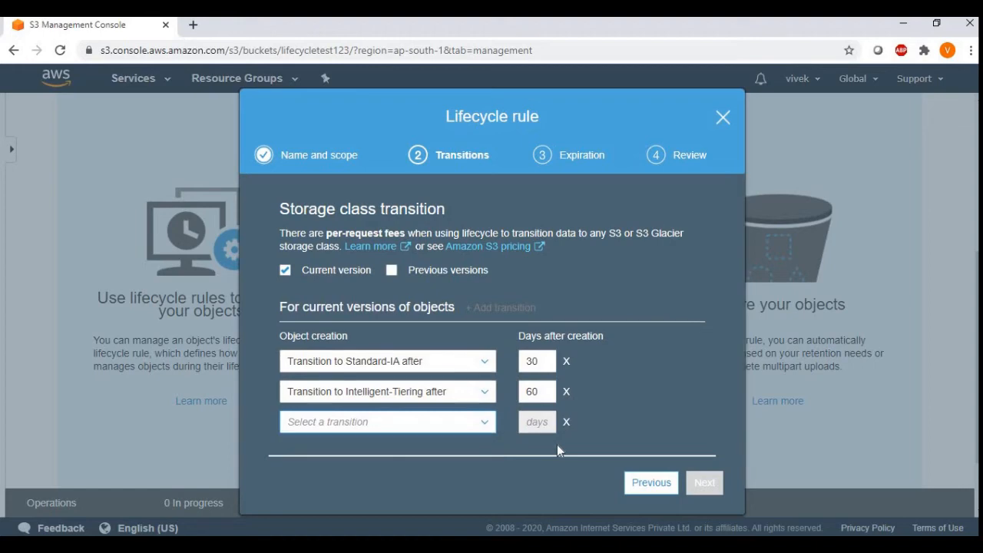
click(488, 424)
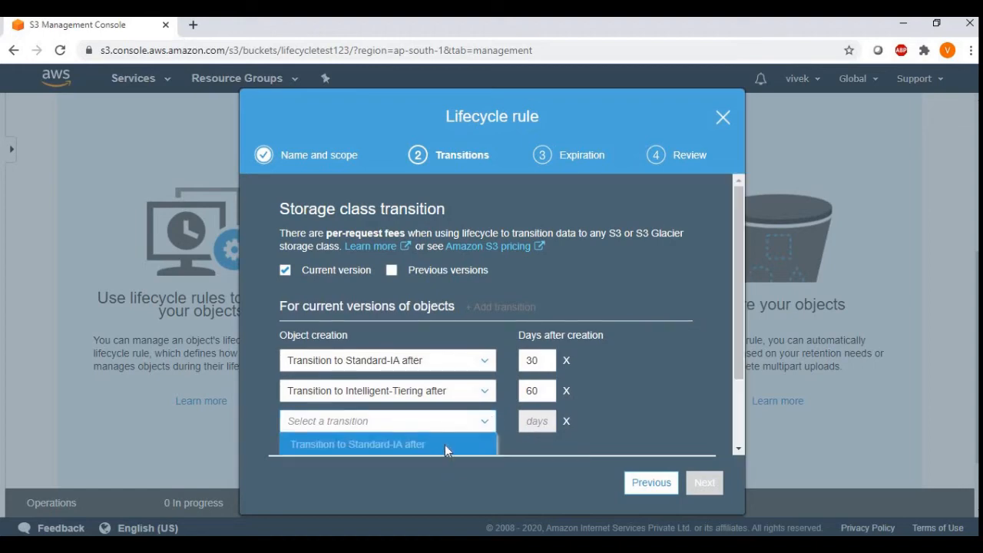
scroll(445, 445, down, 1)
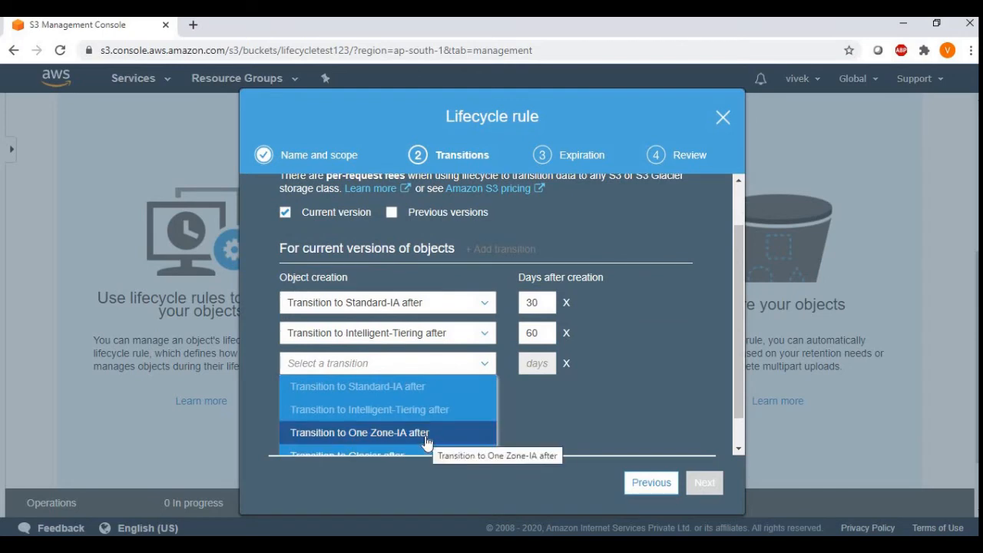
click(426, 434)
click(528, 419)
text(90)
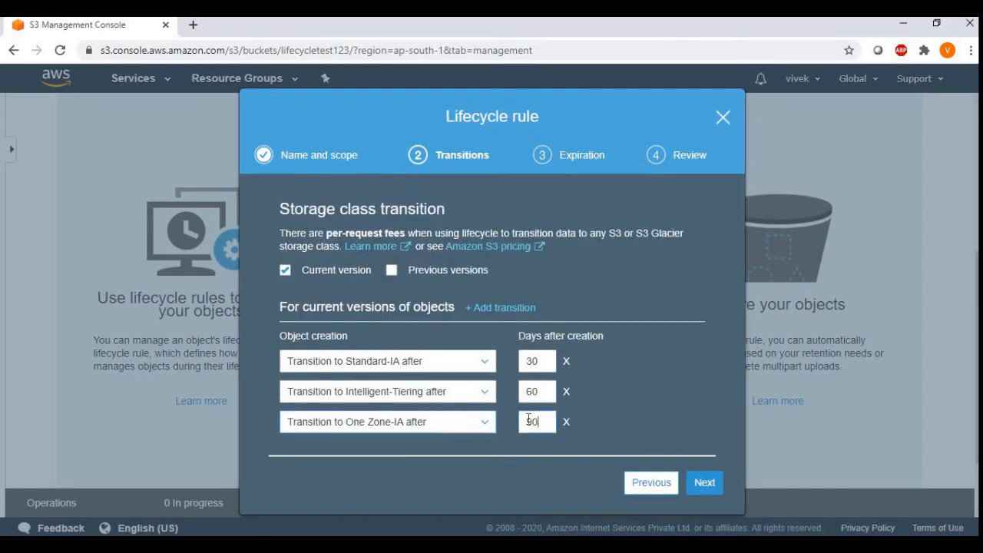
text(80)
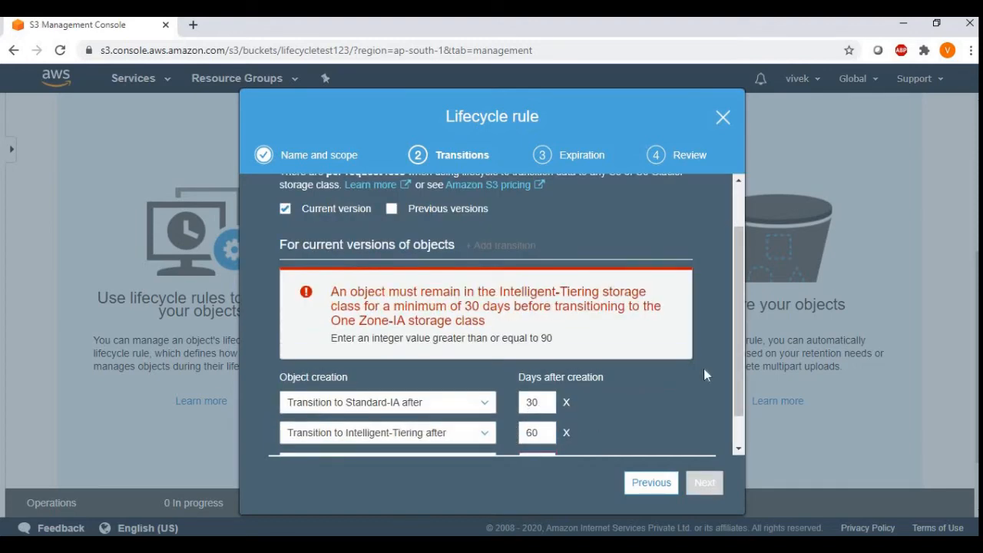
Step: Try to set the One Zone-IA transition to 80 days after creation, and return it to 90 days
click(738, 449)
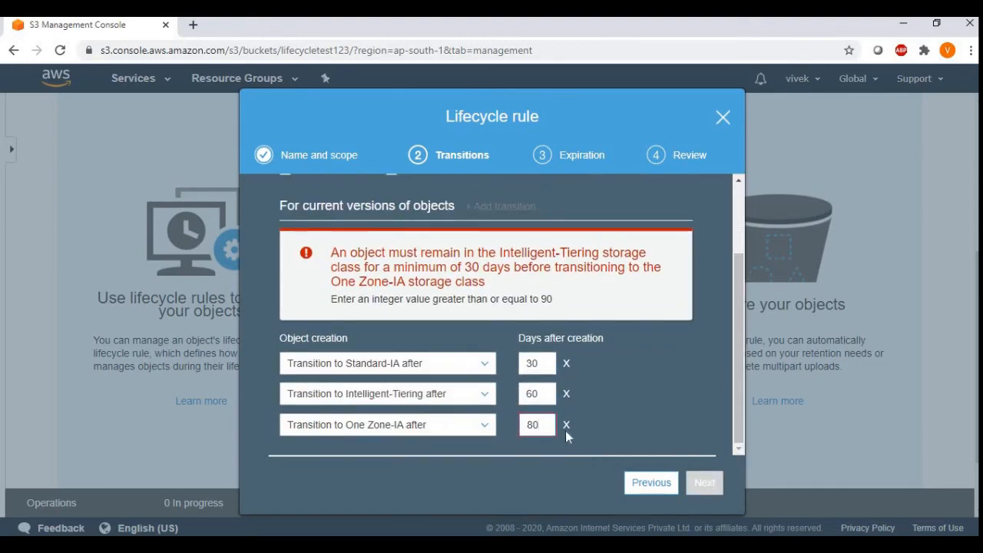
drag(549, 426, 516, 421)
text(90)
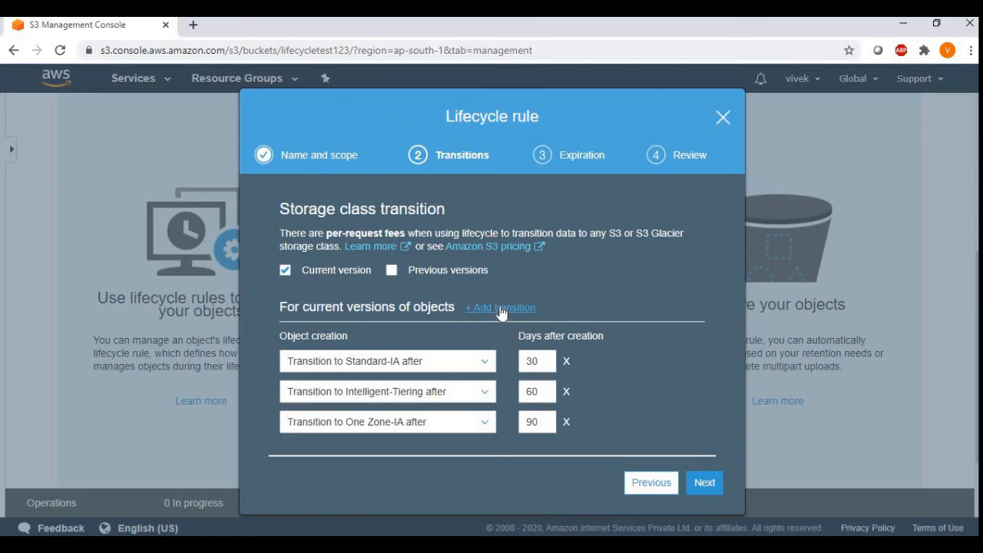
Step: Add a fourth transition for current versions of objects, moving them to Glacier
click(501, 310)
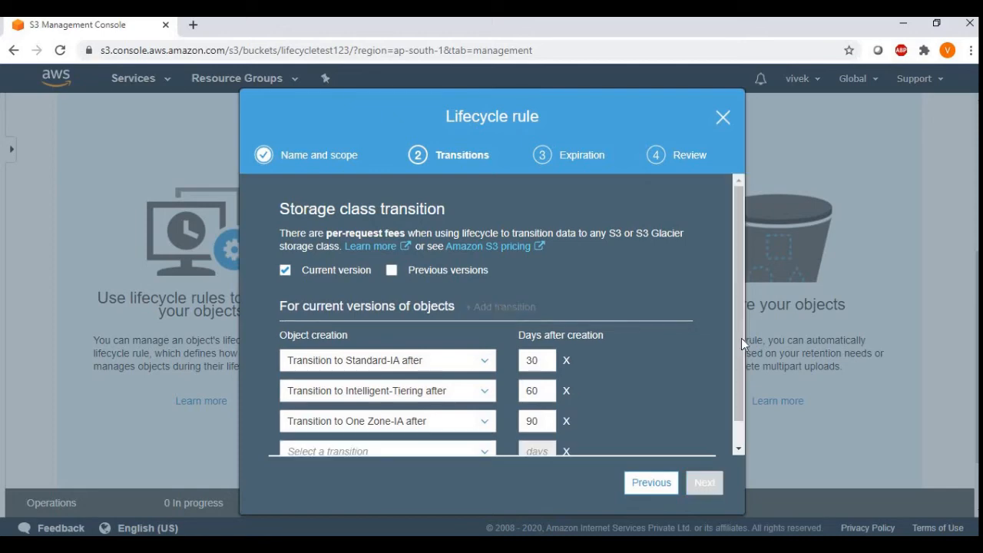
drag(738, 358, 745, 436)
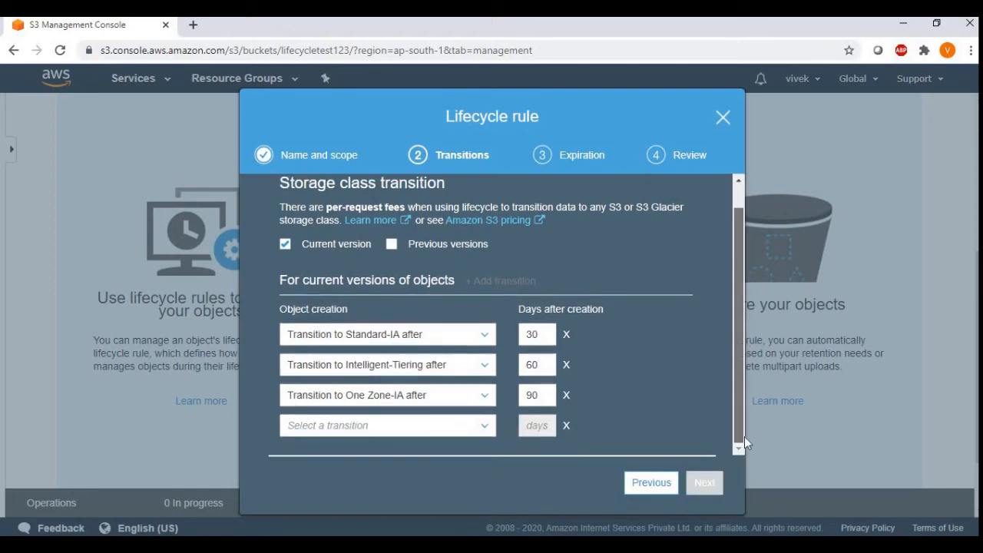
click(485, 427)
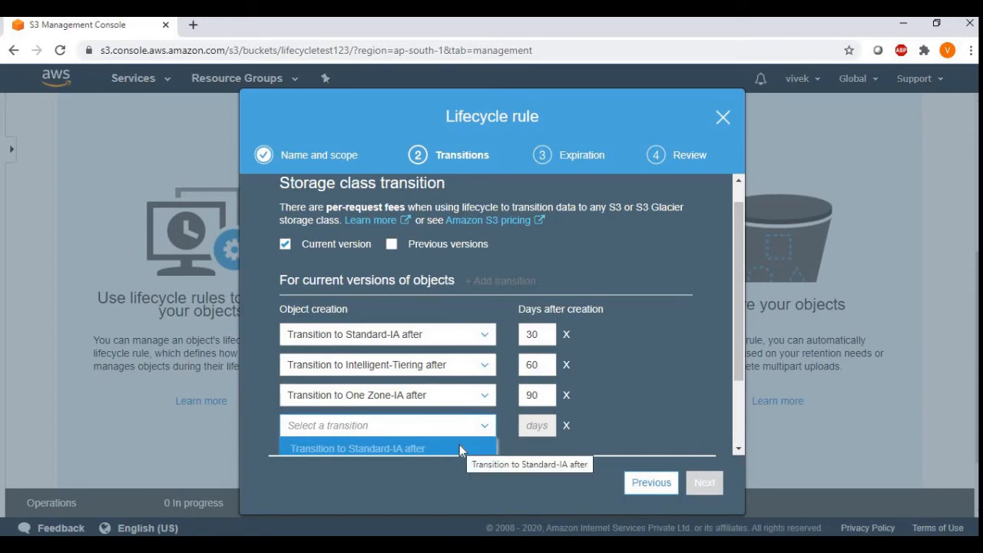
click(460, 447)
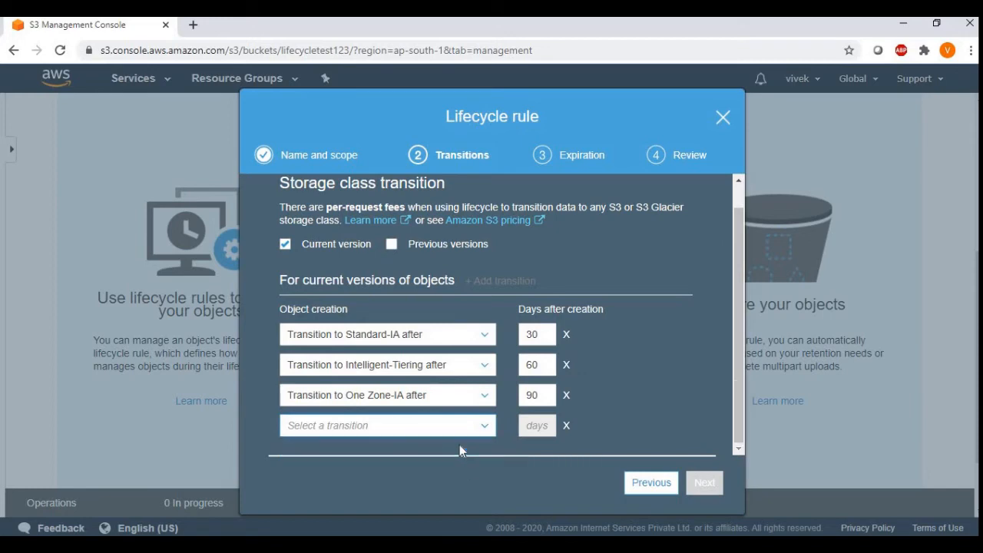
click(477, 428)
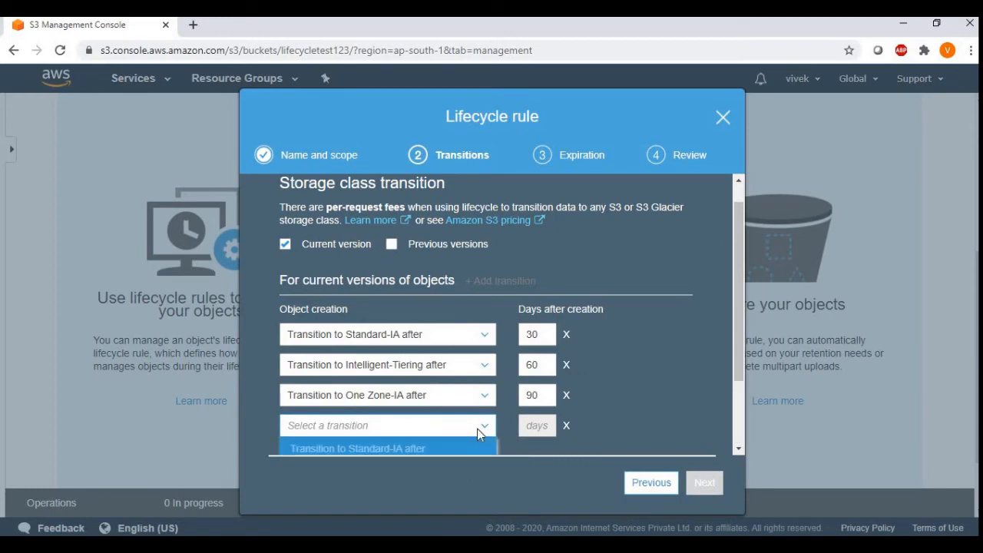
click(742, 378)
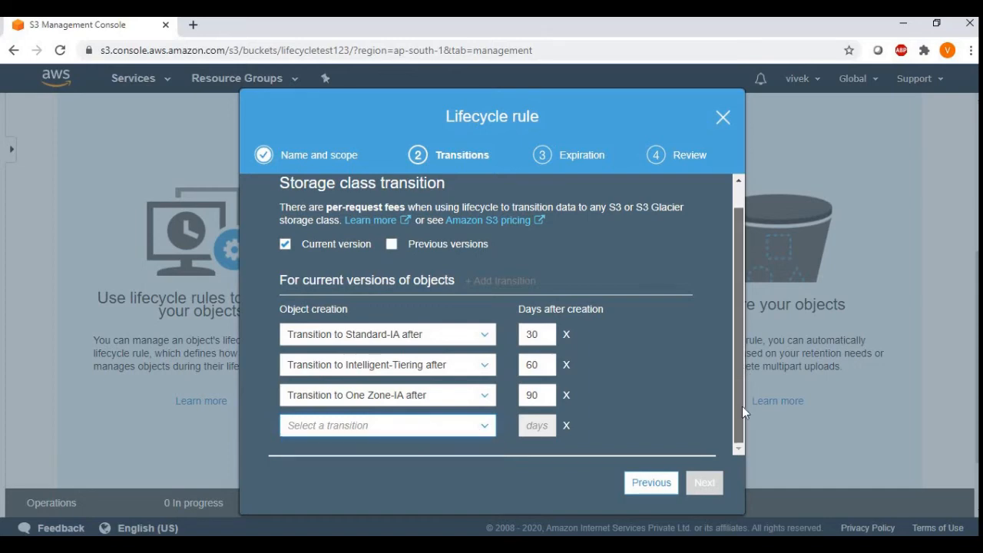
click(470, 428)
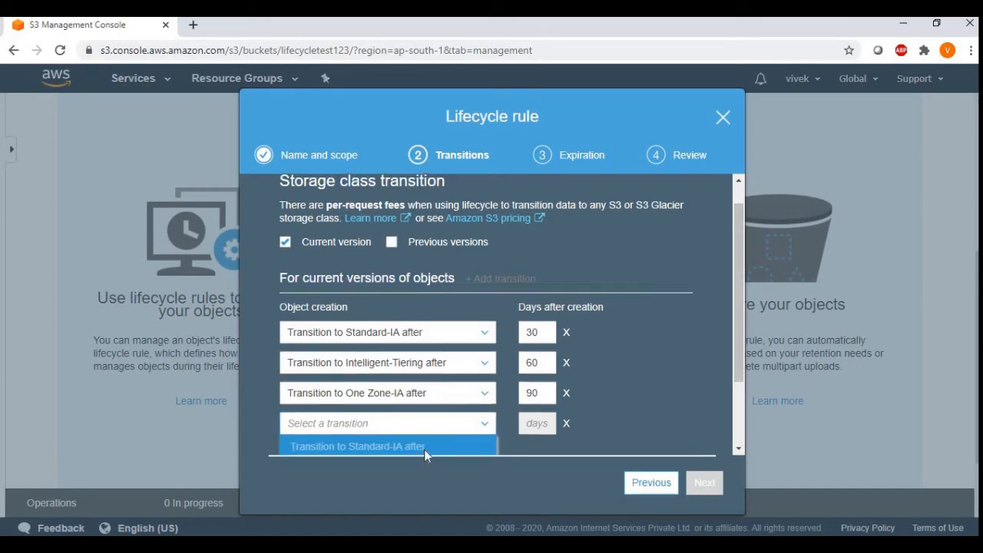
scroll(424, 450, down, 2)
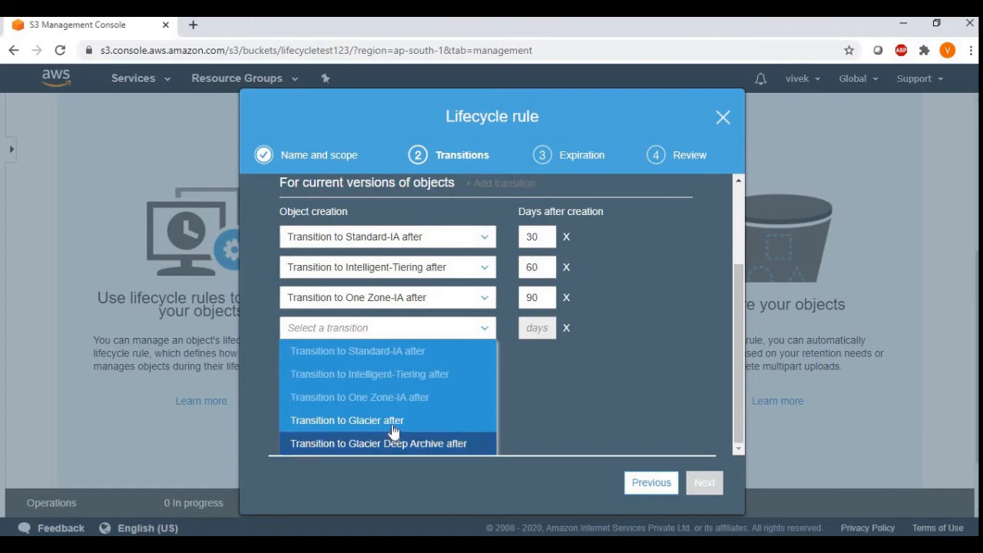
click(395, 431)
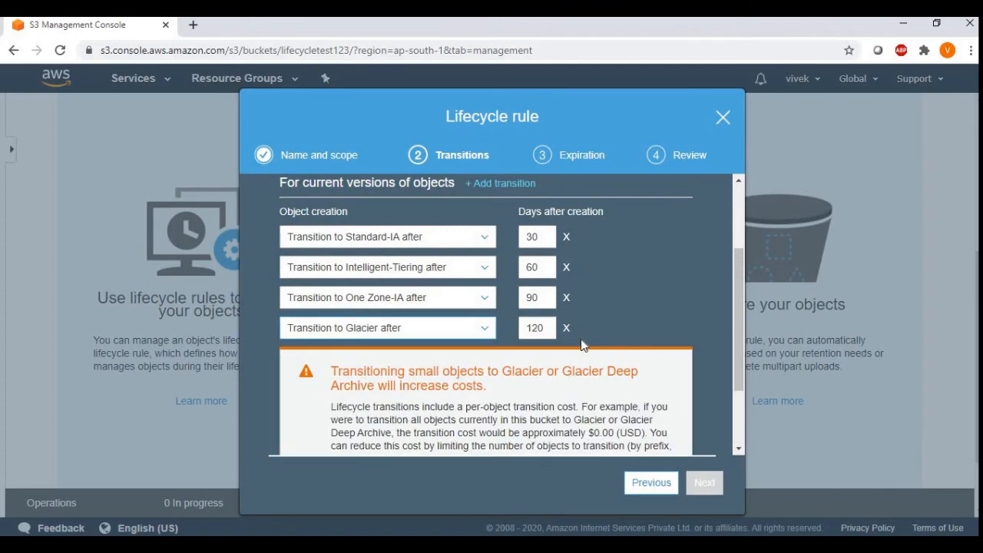
Step: Consult the transition days slide in PowerPoint, and try 119 days for the Glacier transition in the S3 console before returning it to 120
drag(546, 328, 527, 329)
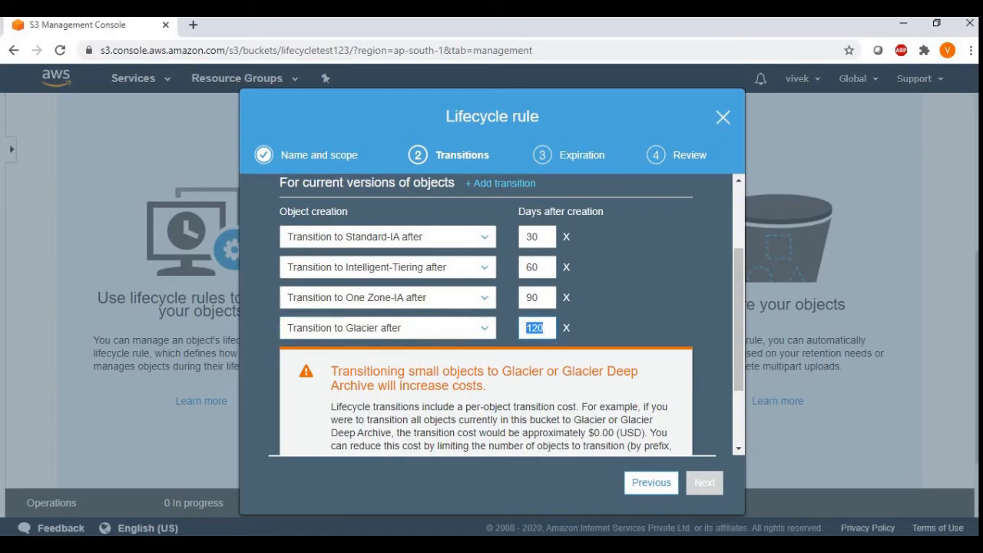
key(alt+Tab)
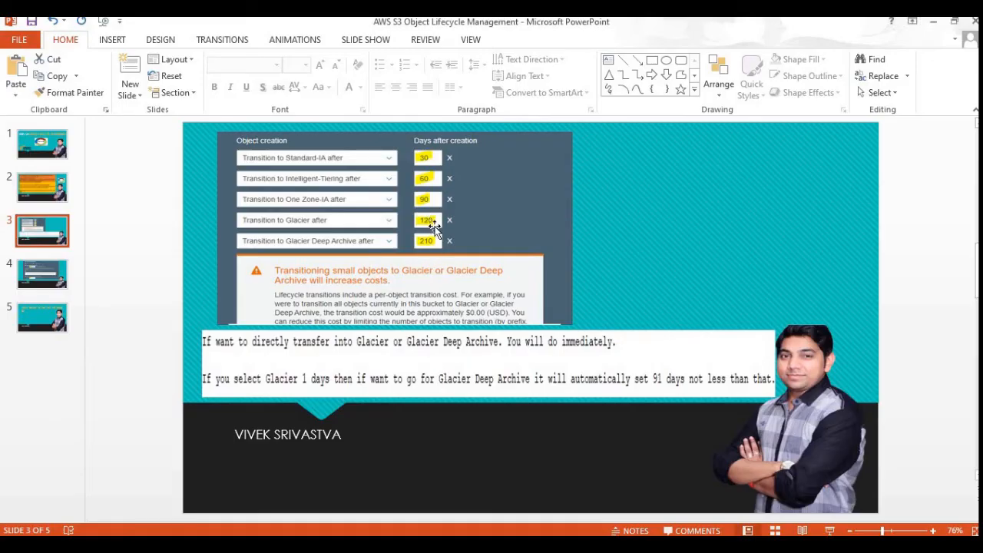
key(alt+Tab)
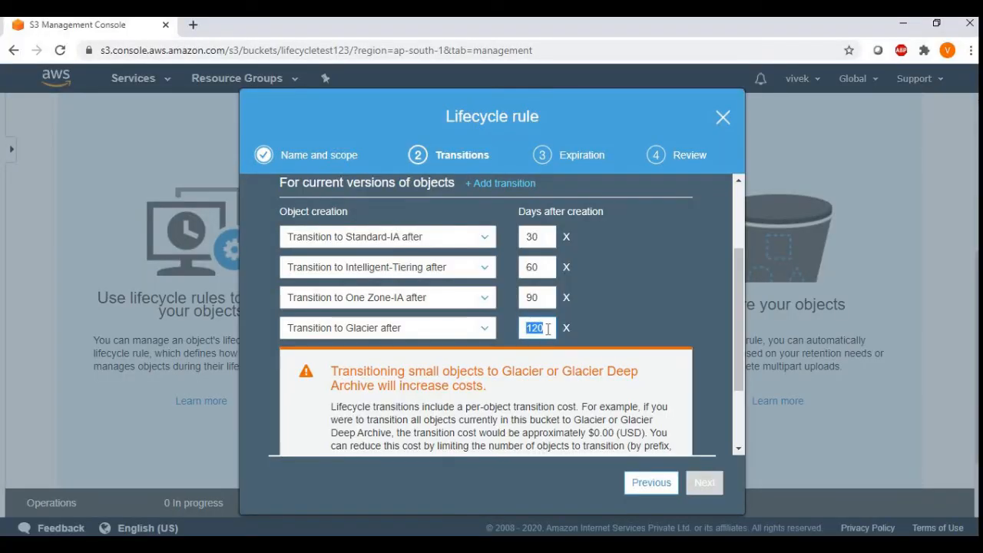
text(119)
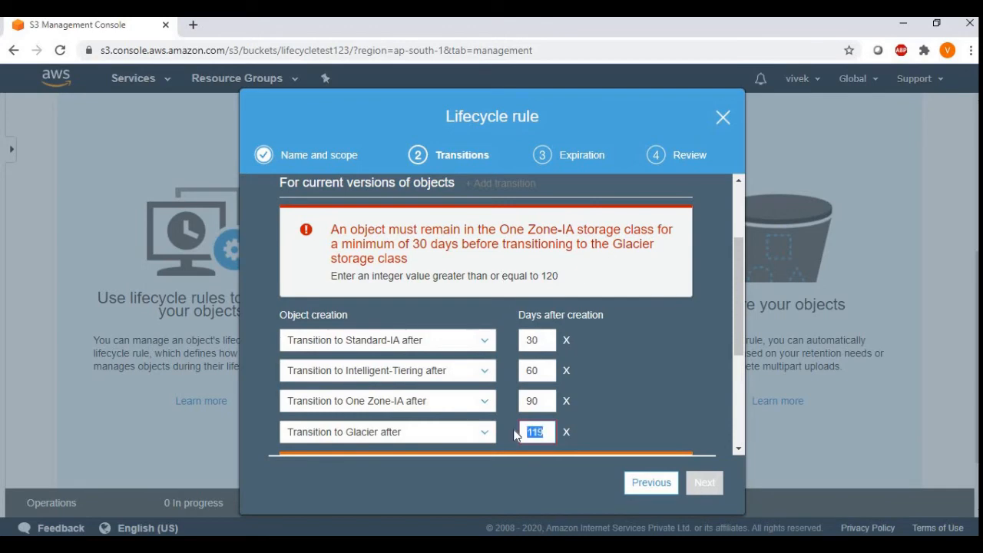
text(120)
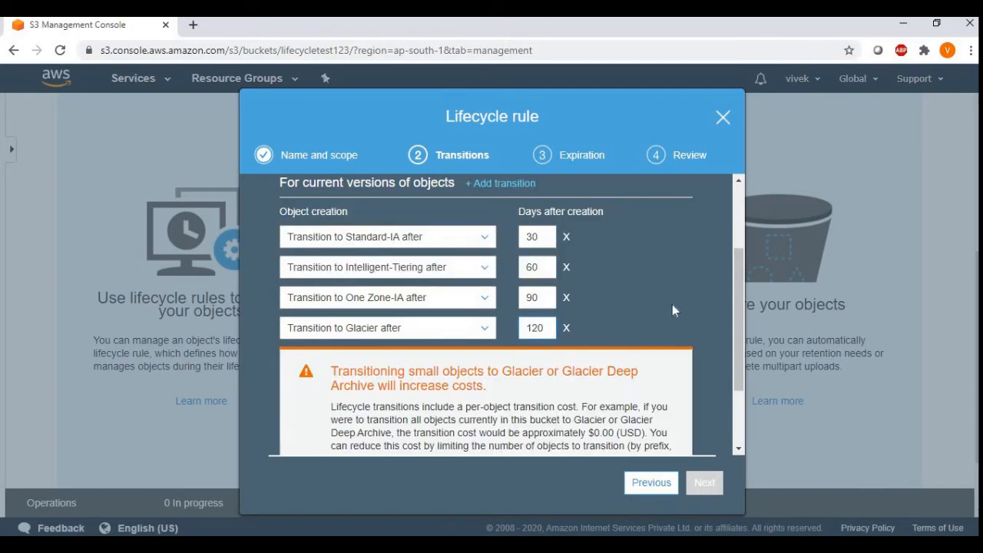
Step: Acknowledge that the lifecycle rule will increase the one-time request cost when it transitions small objects
drag(743, 326, 742, 363)
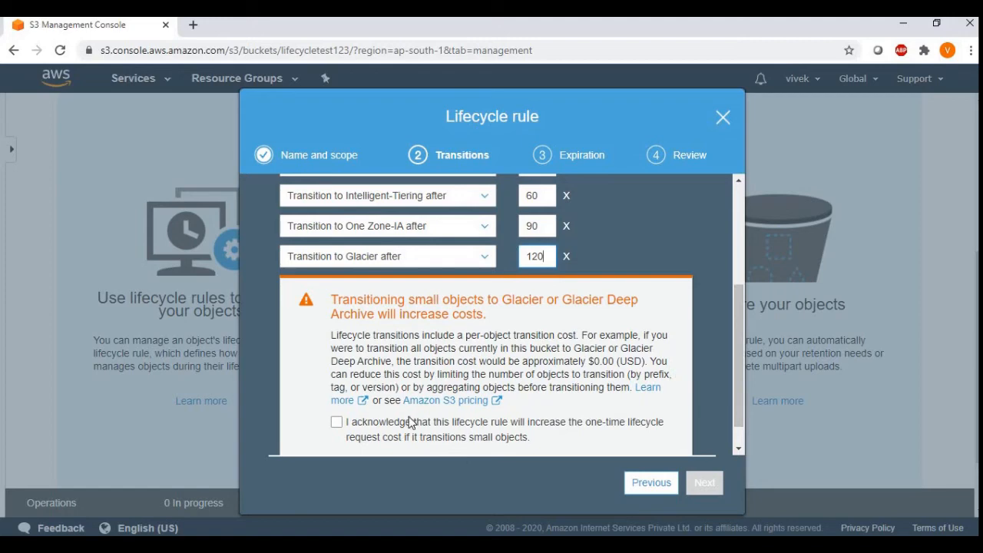
click(337, 424)
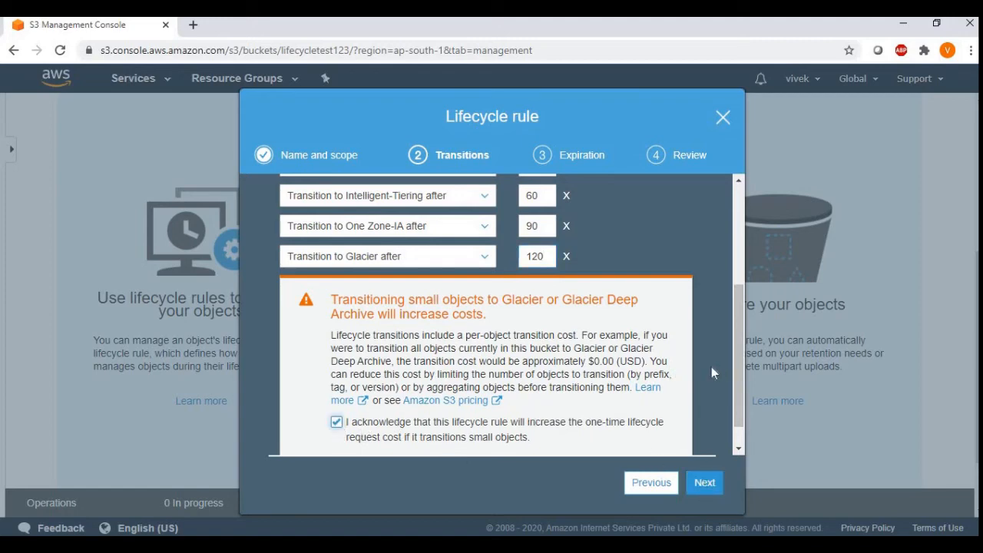
Step: Add a fifth transition for current versions of objects, moving them to Glacier Deep Archive
drag(738, 366, 745, 296)
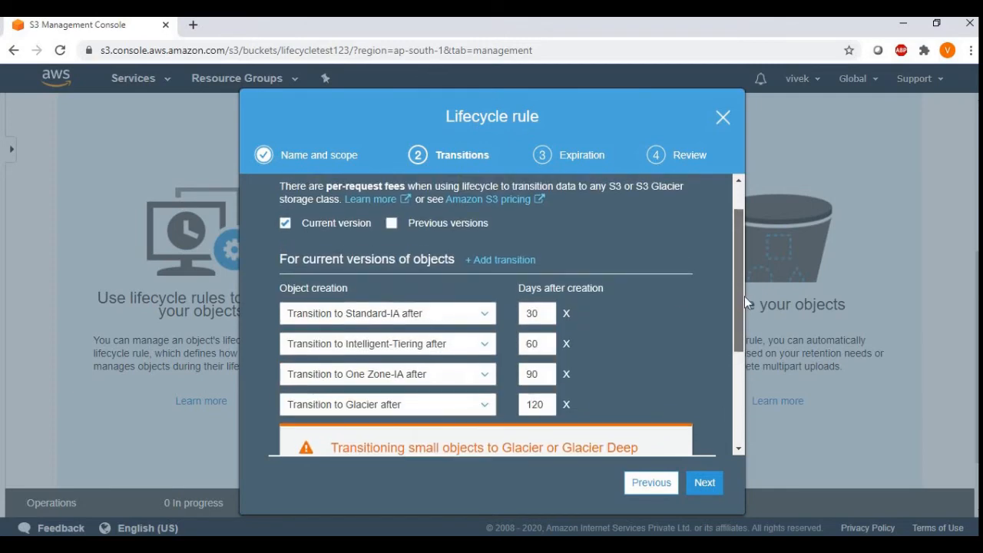
click(519, 254)
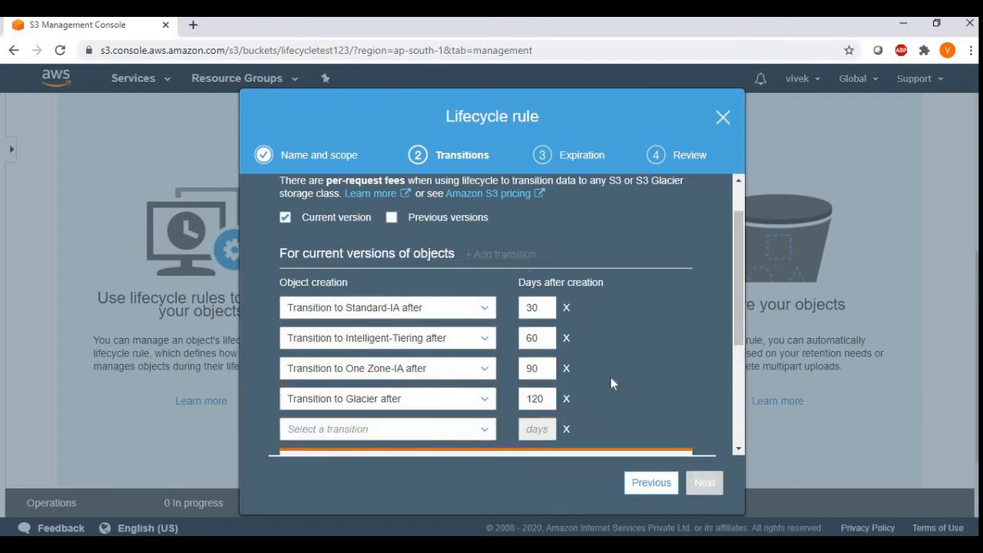
click(485, 430)
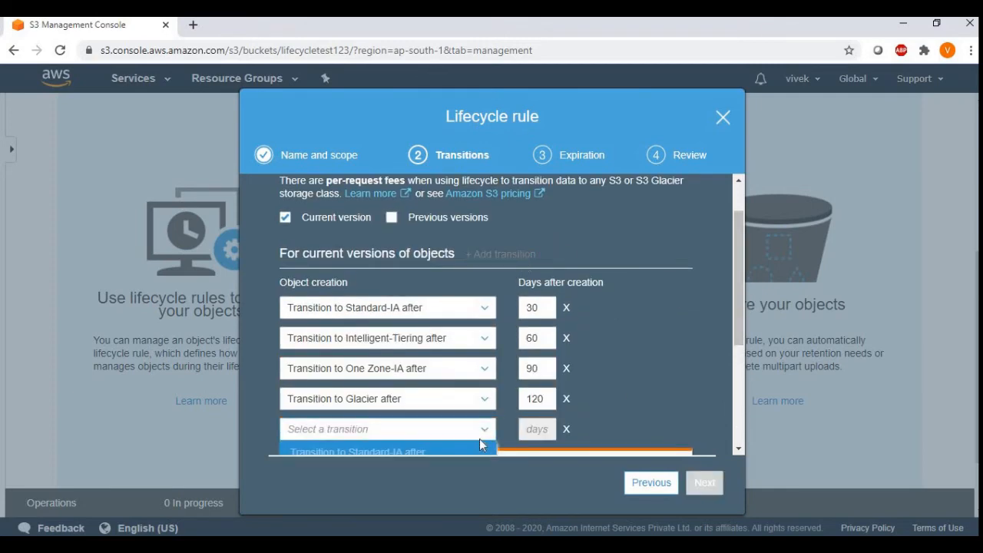
scroll(474, 448, down, 3)
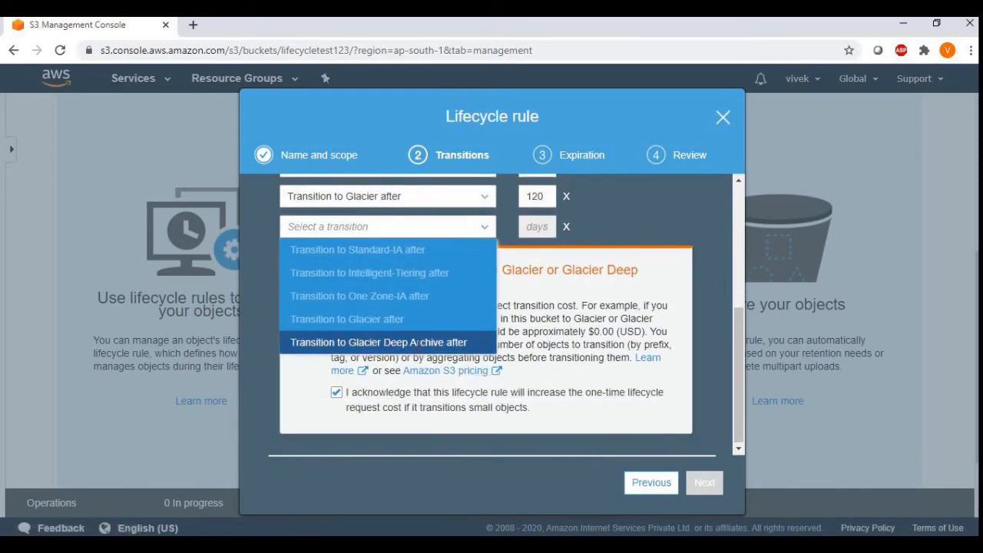
click(419, 345)
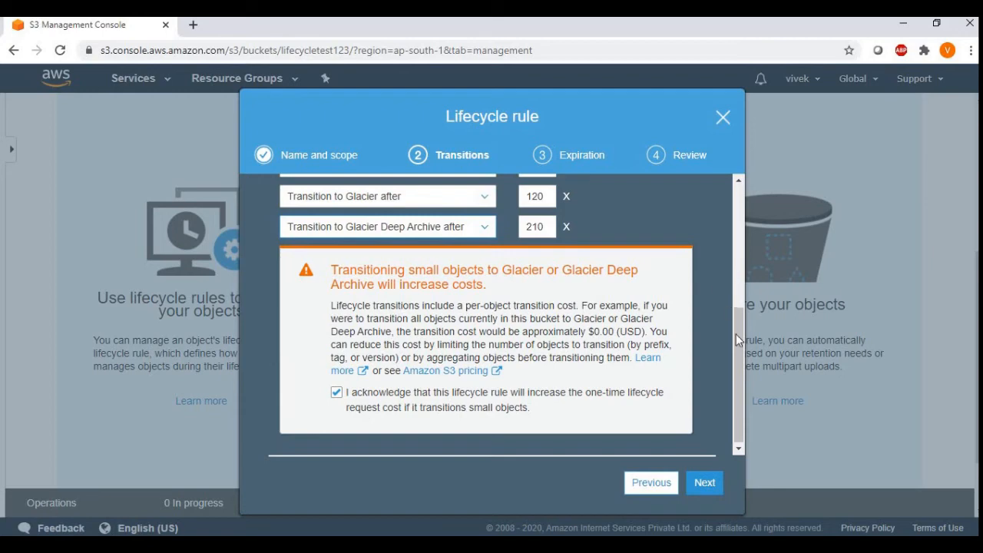
Step: Remove all five transitions for current versions of objects, and check the expiration settings before returning to the transitions
drag(736, 334, 736, 279)
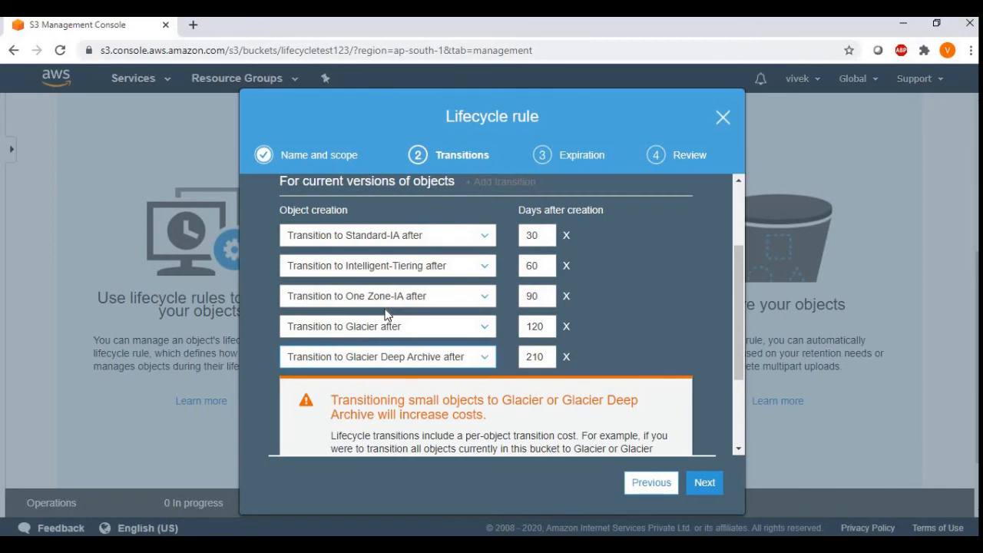
drag(739, 309, 741, 271)
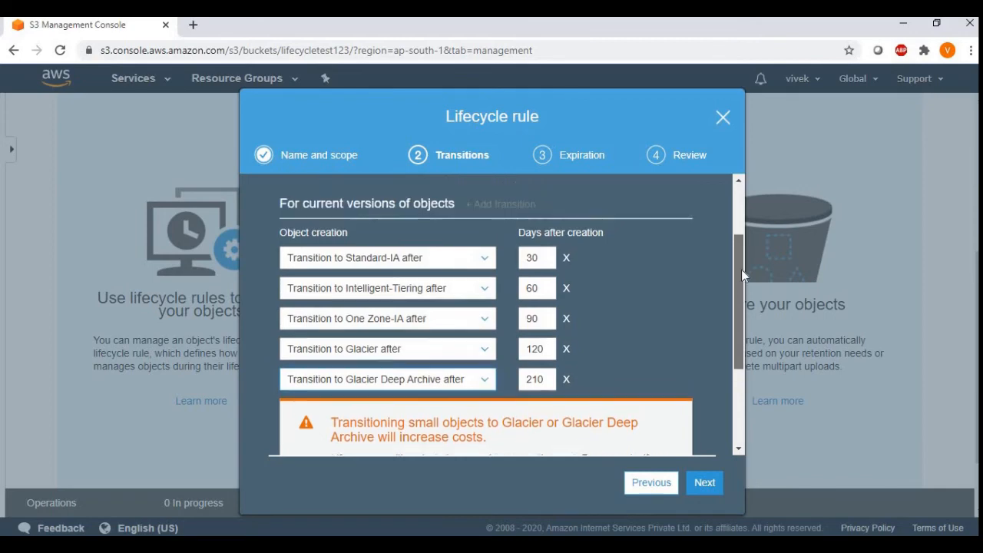
scroll(741, 269, up, 1)
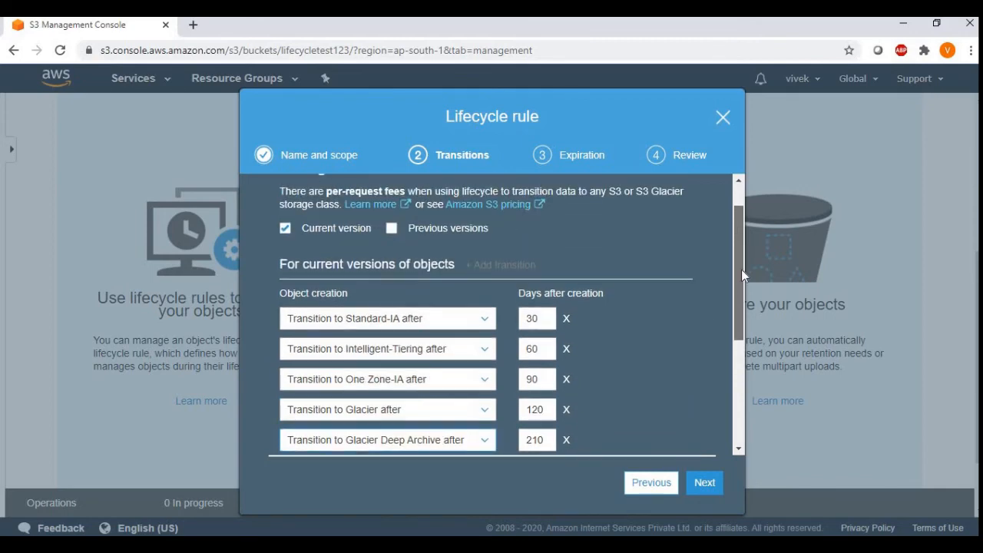
click(566, 318)
click(567, 349)
click(566, 318)
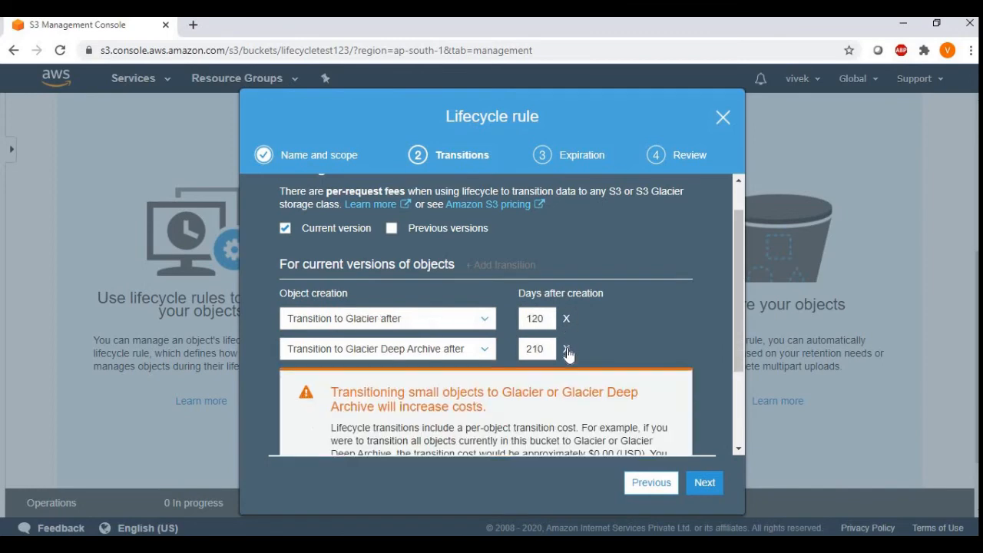
click(566, 348)
click(566, 318)
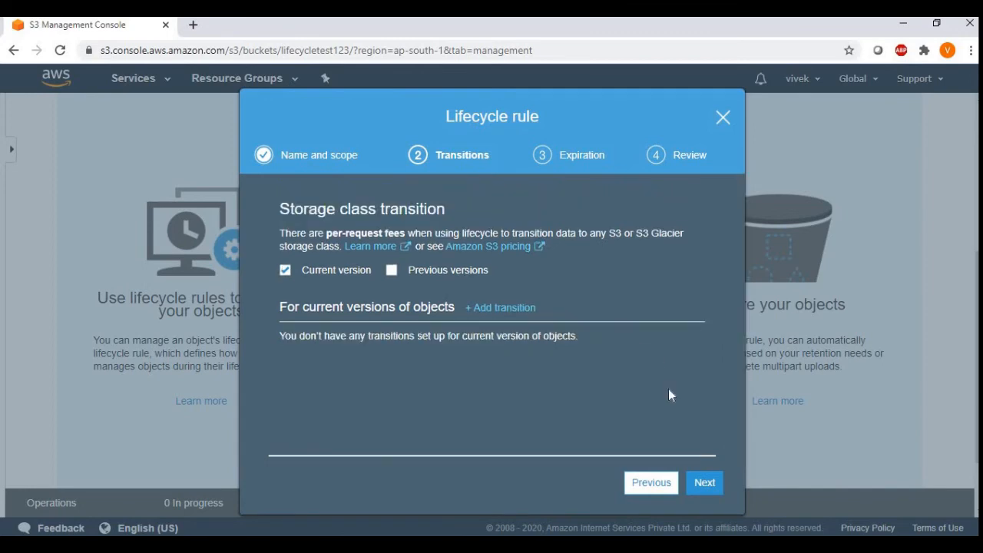
click(705, 482)
click(651, 483)
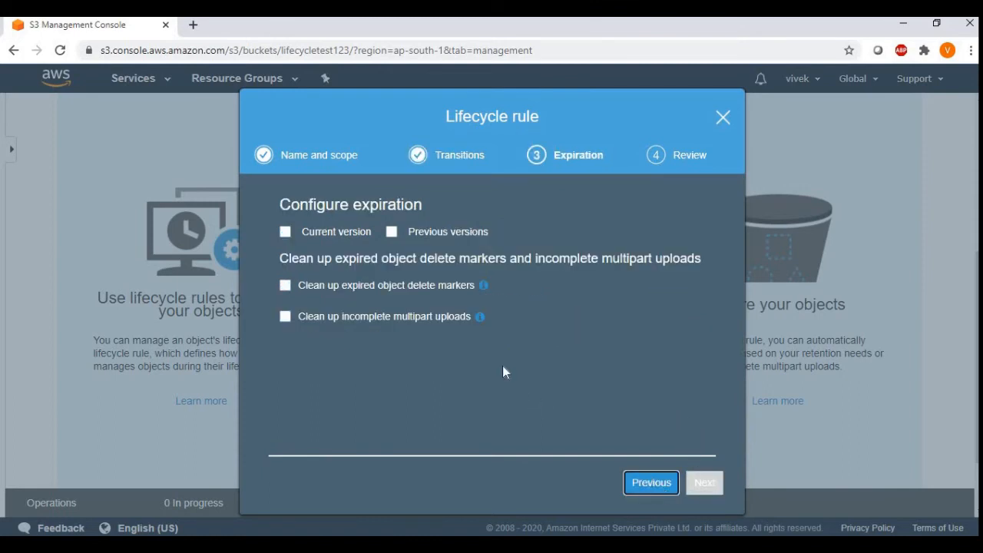
Step: Add a transition for current versions of objects to Glacier, 0 days after creation
click(499, 309)
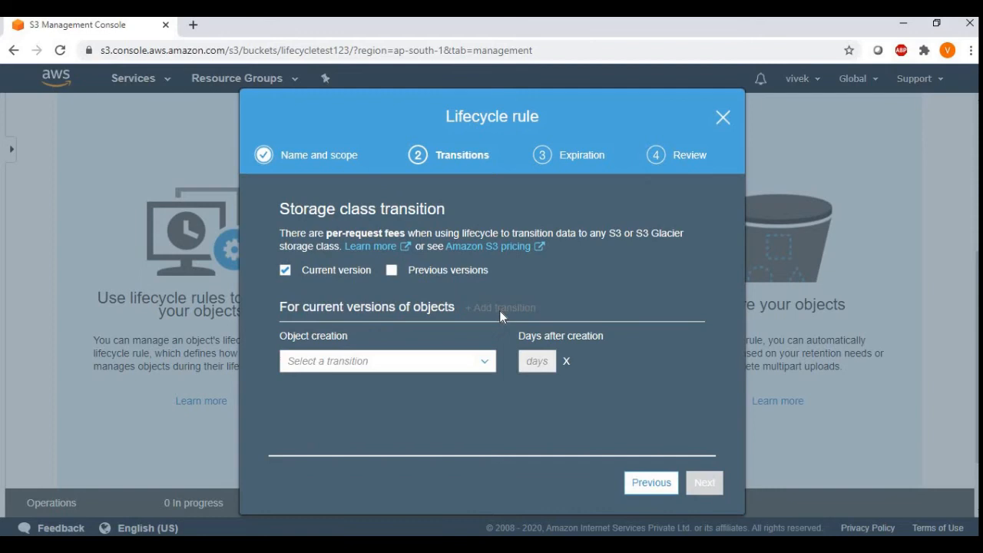
click(483, 365)
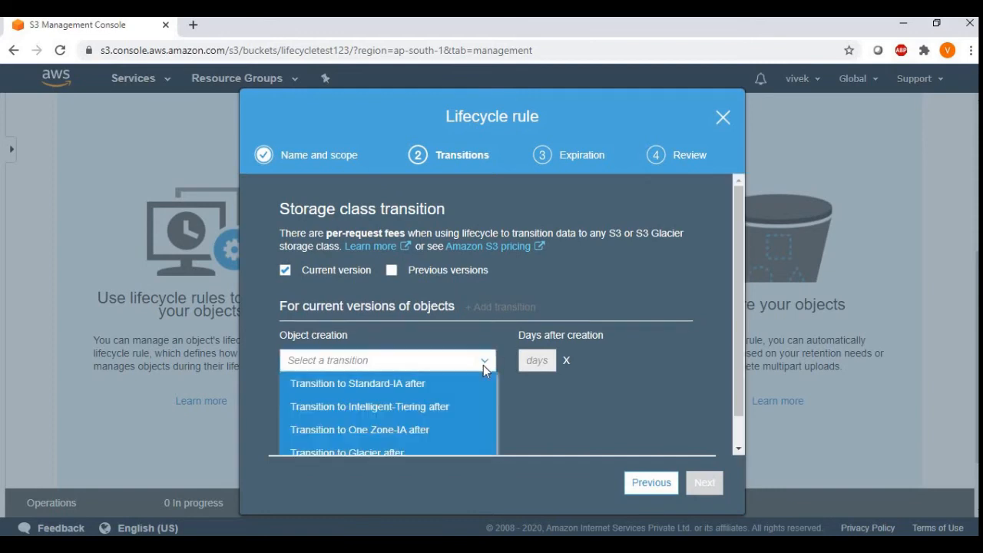
click(432, 452)
double_click(530, 359)
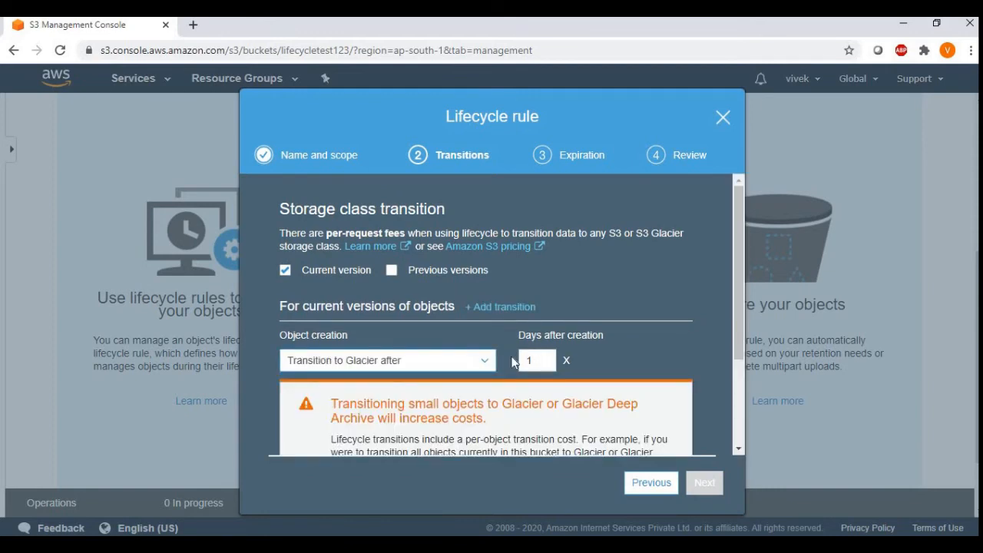
text(0)
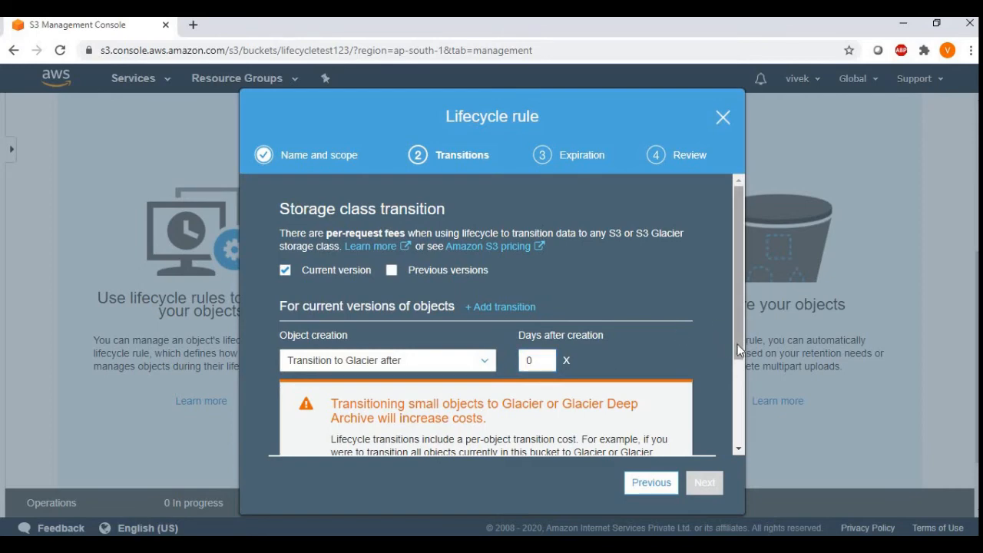
mouse_move(737, 344)
mouse_down()
mouse_move(742, 412)
mouse_move(733, 363)
mouse_up()
scroll(733, 363, up, 2)
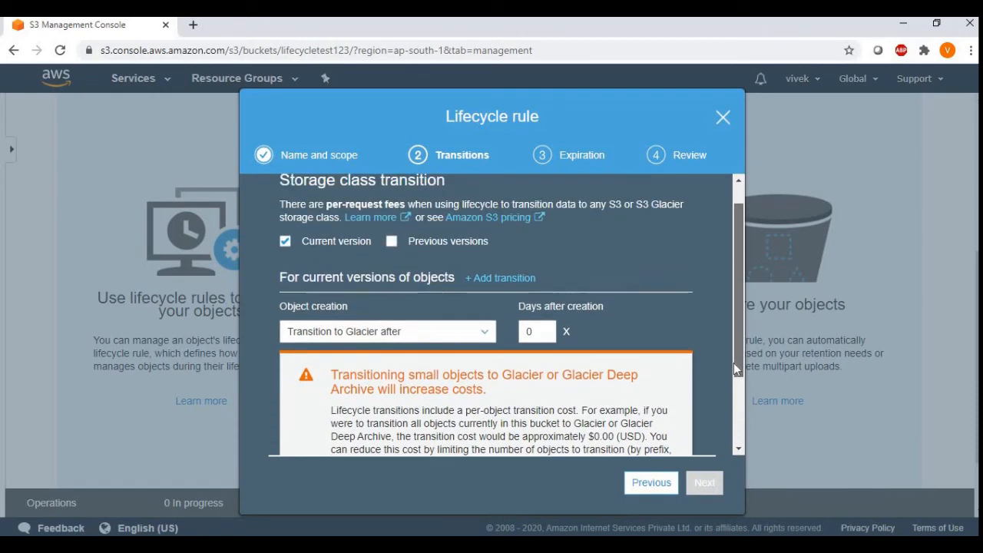
Step: Add a blank second transition for current versions of objects, and remove the Glacier transition
click(509, 308)
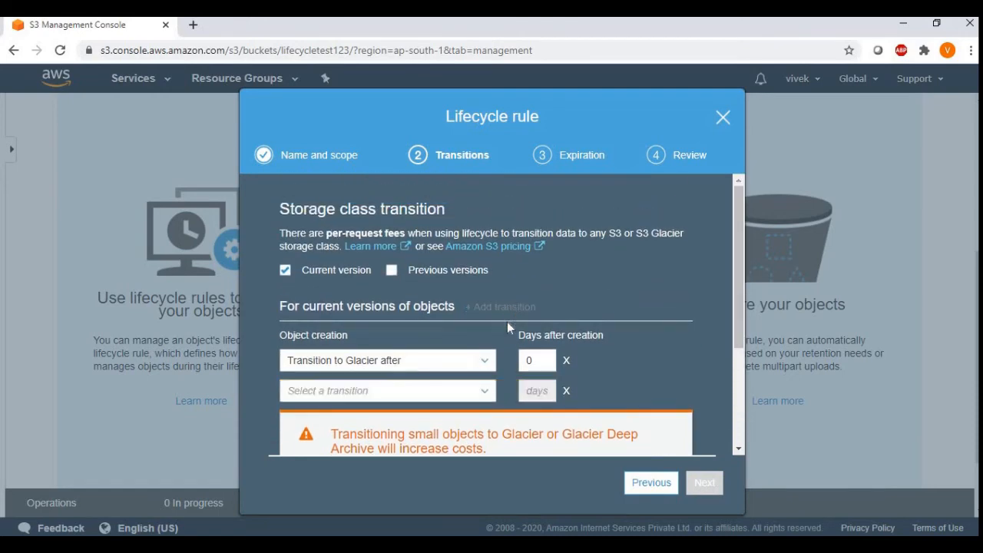
click(486, 365)
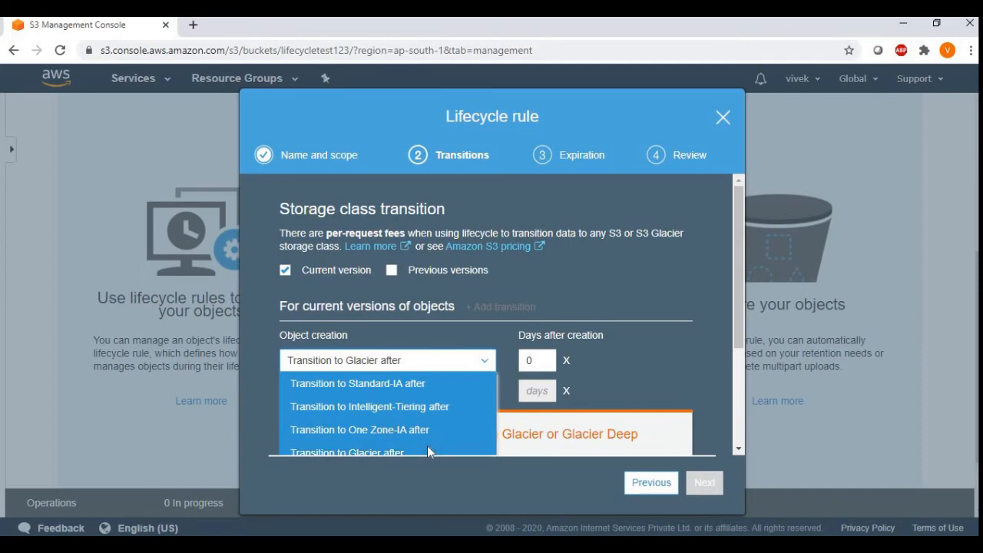
click(570, 361)
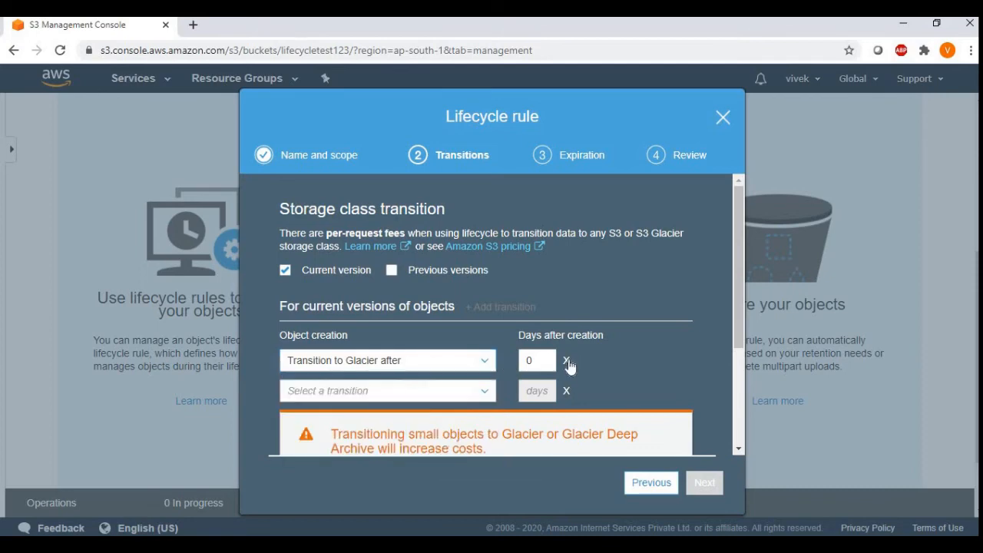
click(567, 361)
Step: Review the available storage classes and set the remaining blank transition to Standard-IA
click(485, 361)
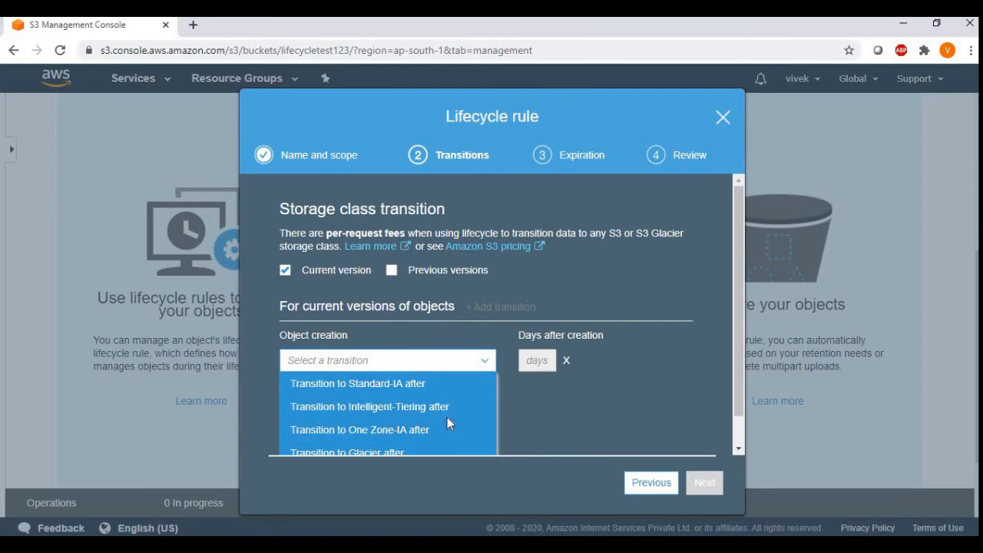
click(565, 405)
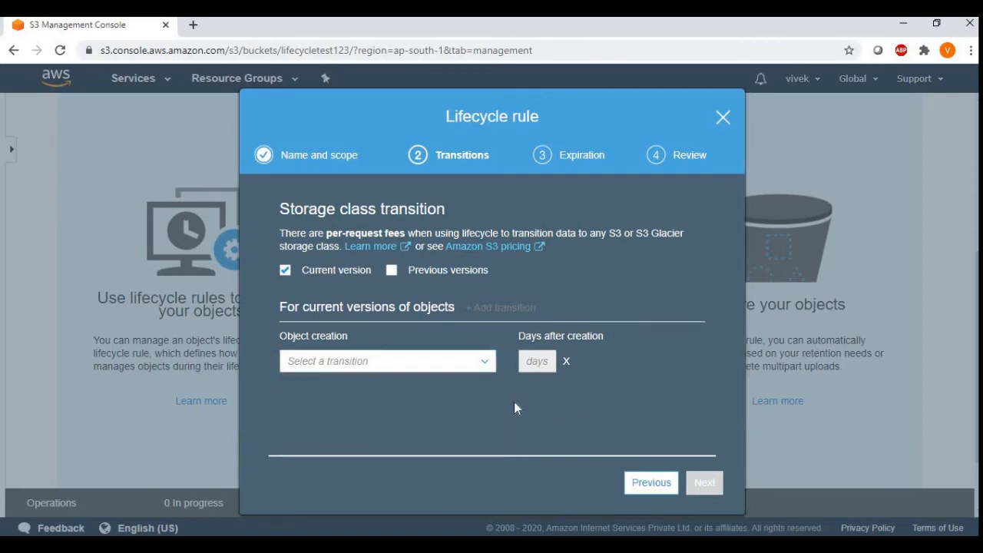
click(482, 364)
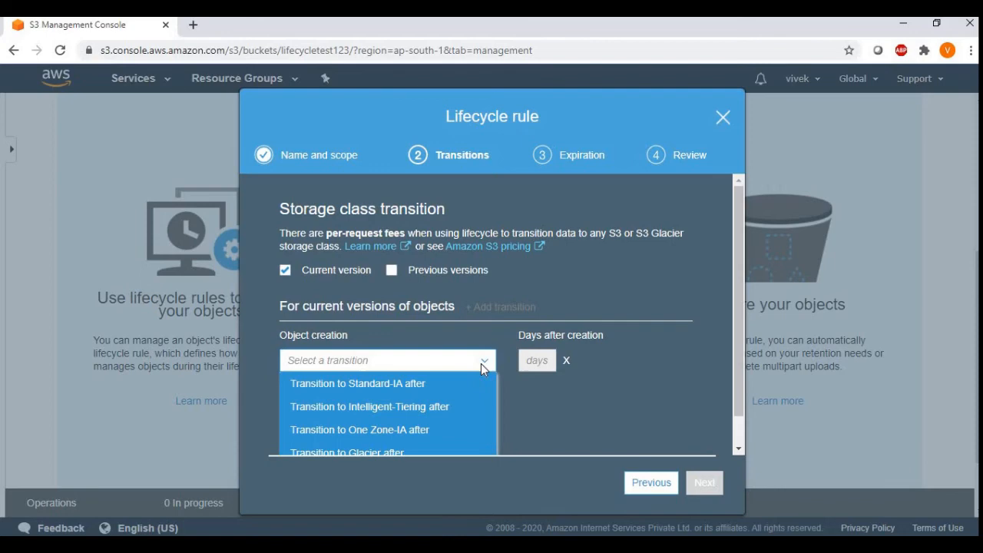
click(442, 388)
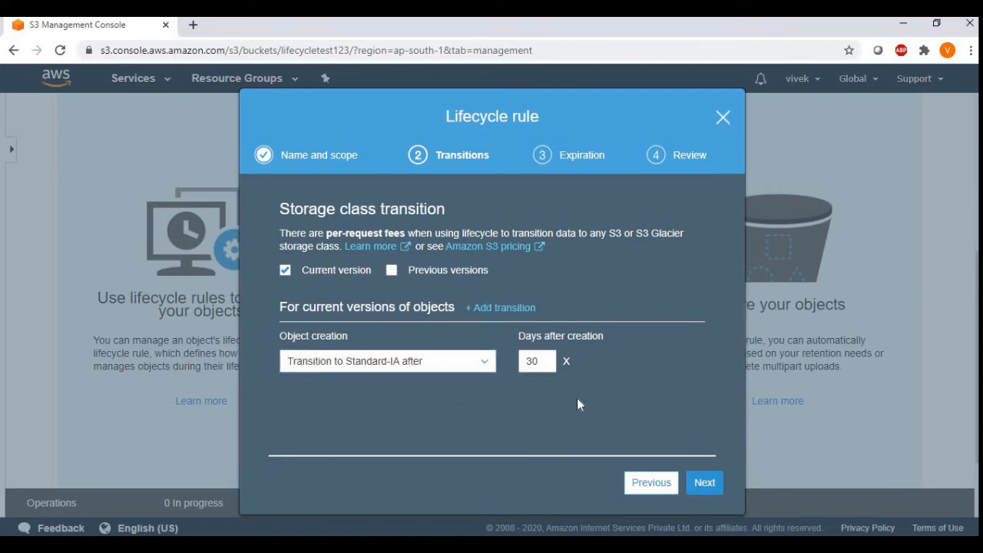
Step: Add a second transition for current versions of objects, moving them to Glacier Deep Archive
click(497, 308)
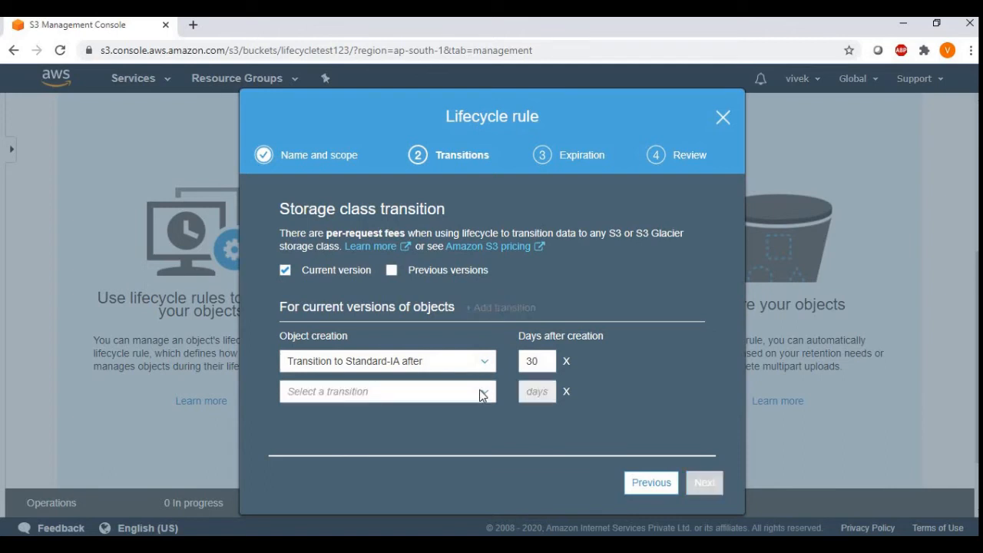
click(478, 394)
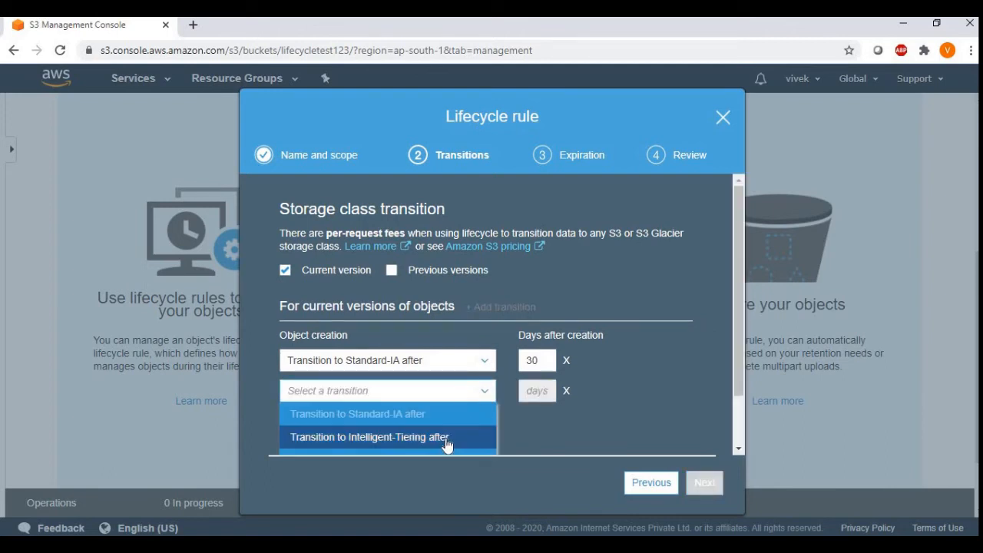
key(Down)
key(Down)
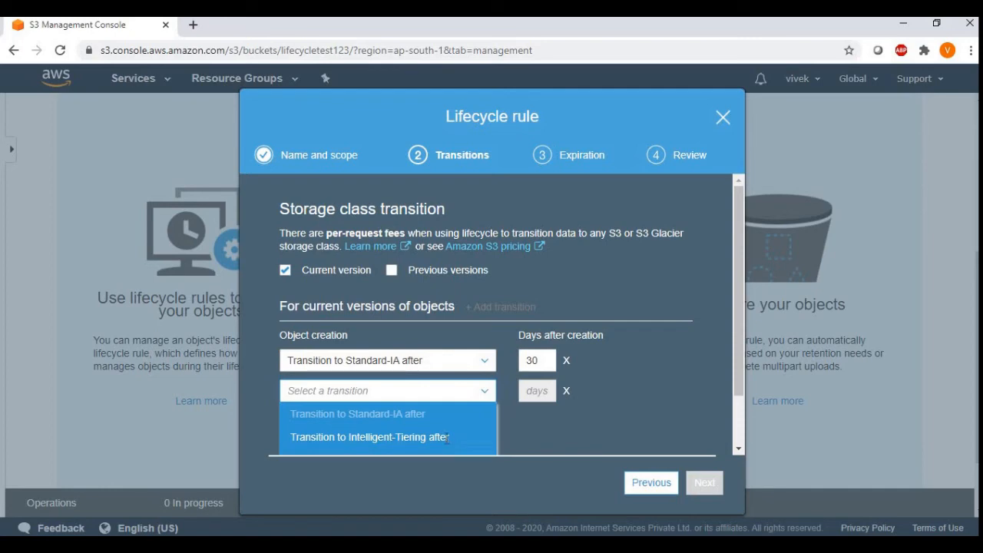
key(Return)
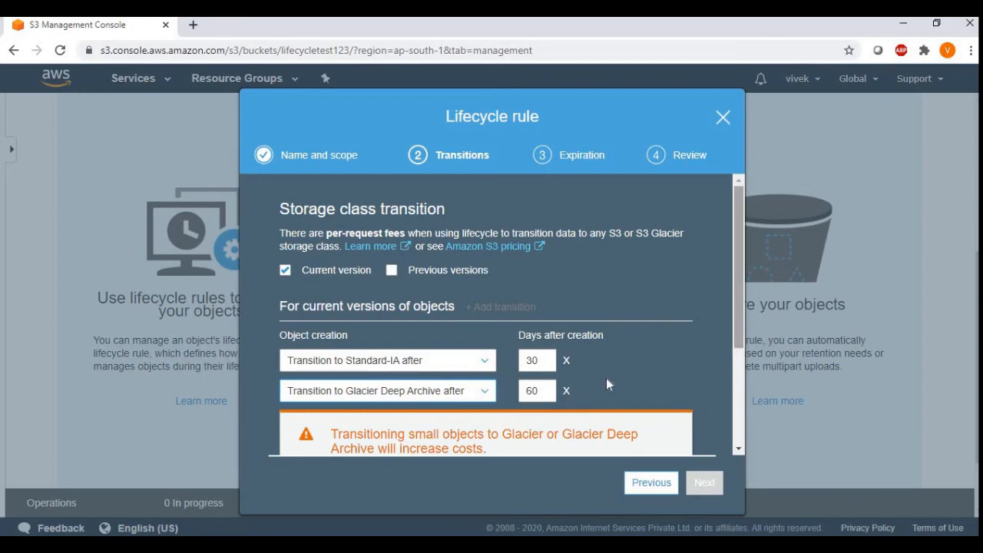
double_click(541, 394)
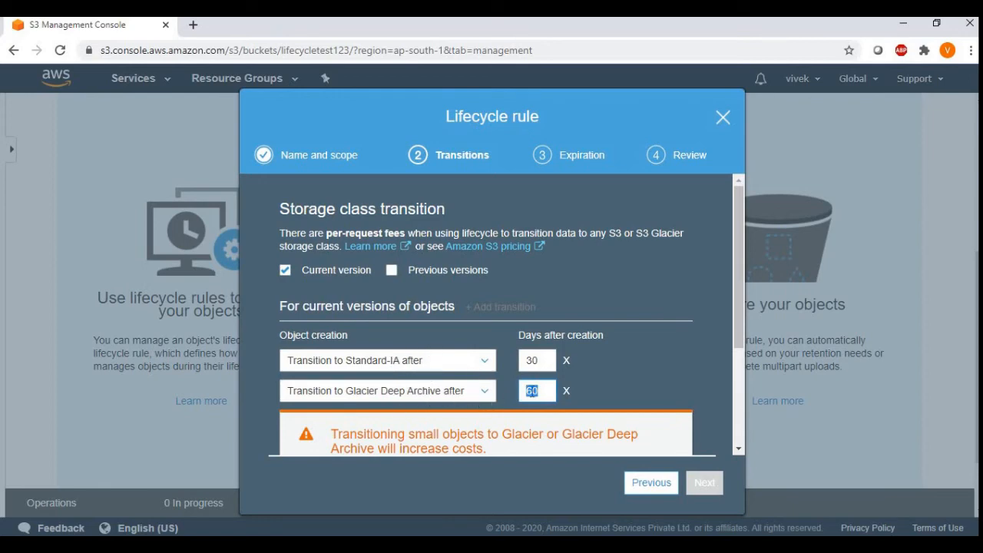
click(611, 378)
Step: Acknowledge the increased one-time request cost for small objects and continue to the expiration settings
drag(736, 340, 731, 424)
click(338, 411)
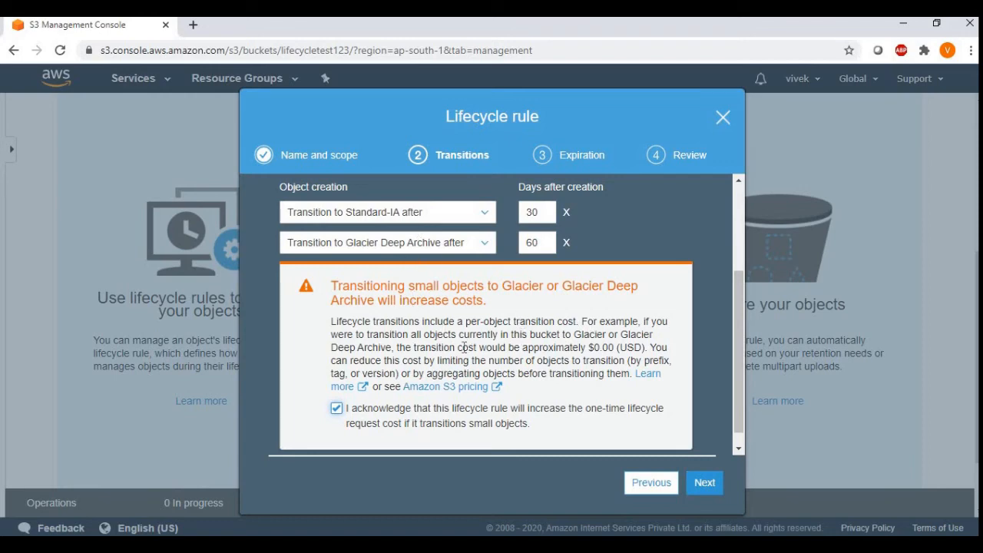
click(704, 484)
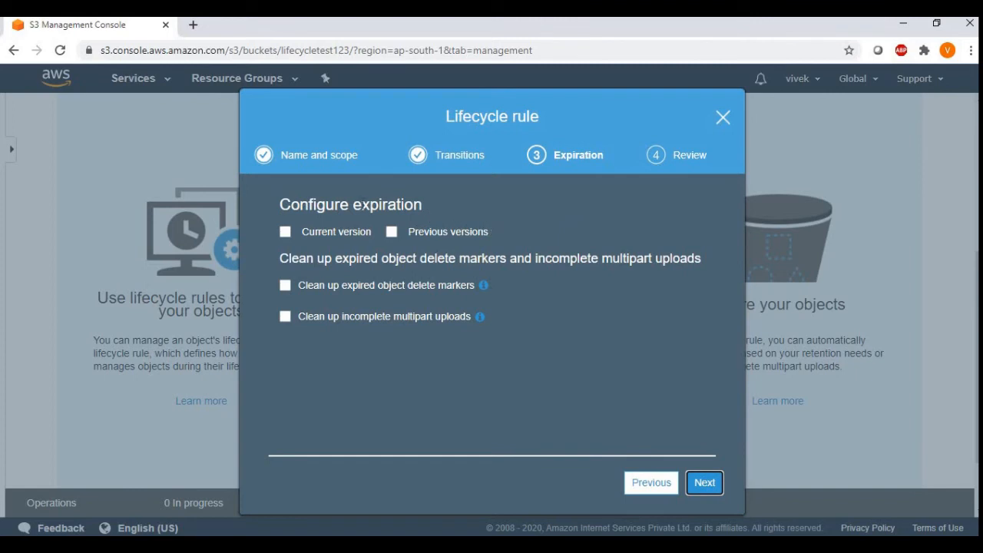
Step: Enable expiration for current object versions, try 181 days, and set it to 180 days from object creation
click(286, 232)
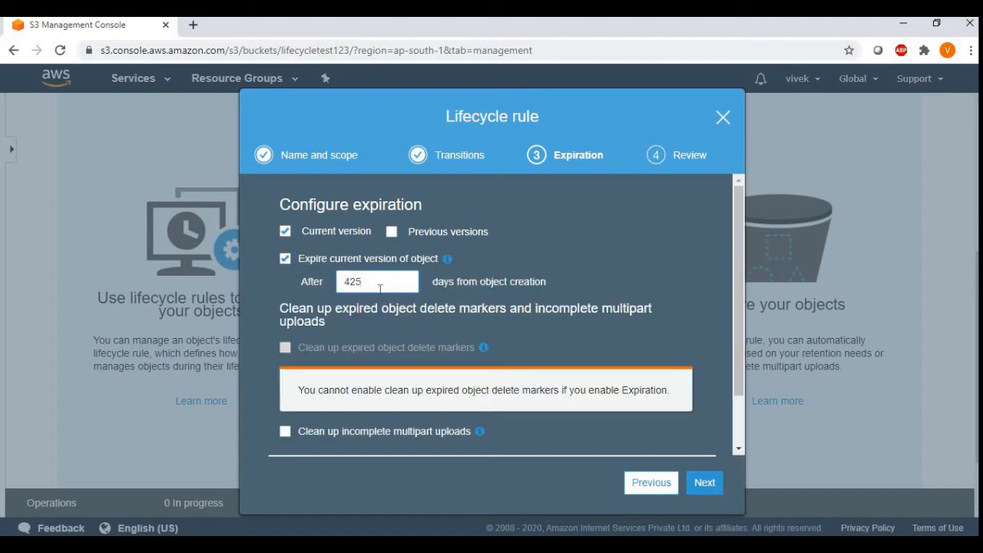
drag(361, 285, 325, 289)
text(180)
key(BackSpace)
key(BackSpace)
key(BackSpace)
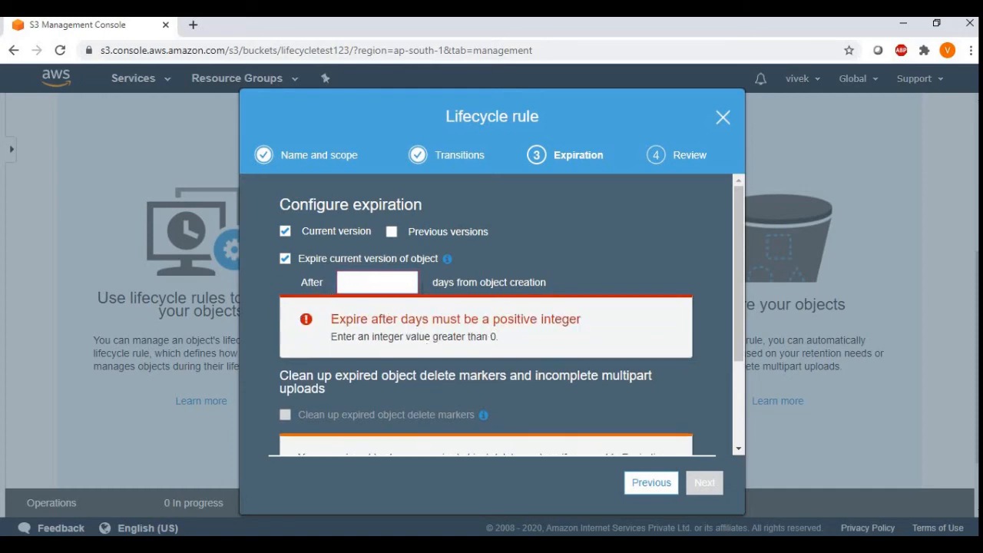
text(181)
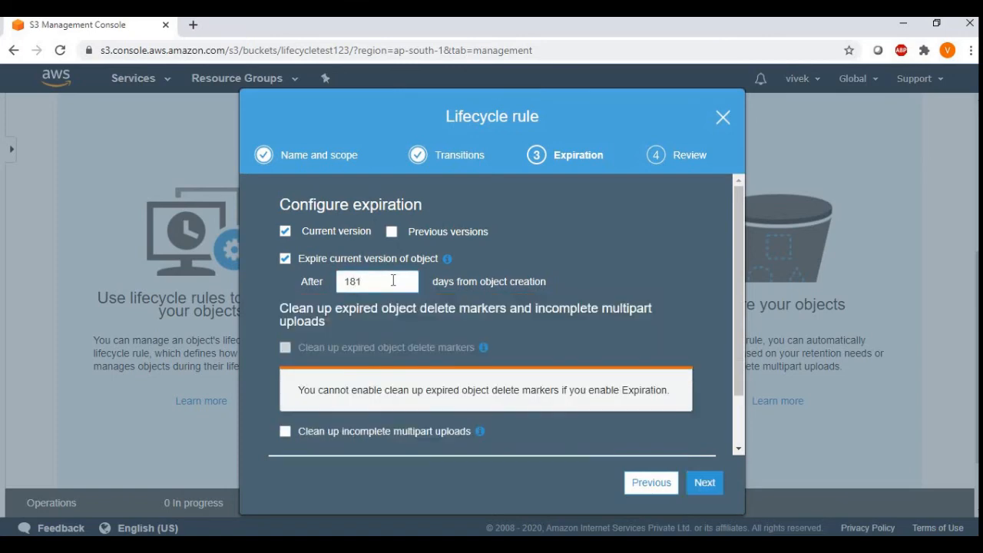
key(BackSpace)
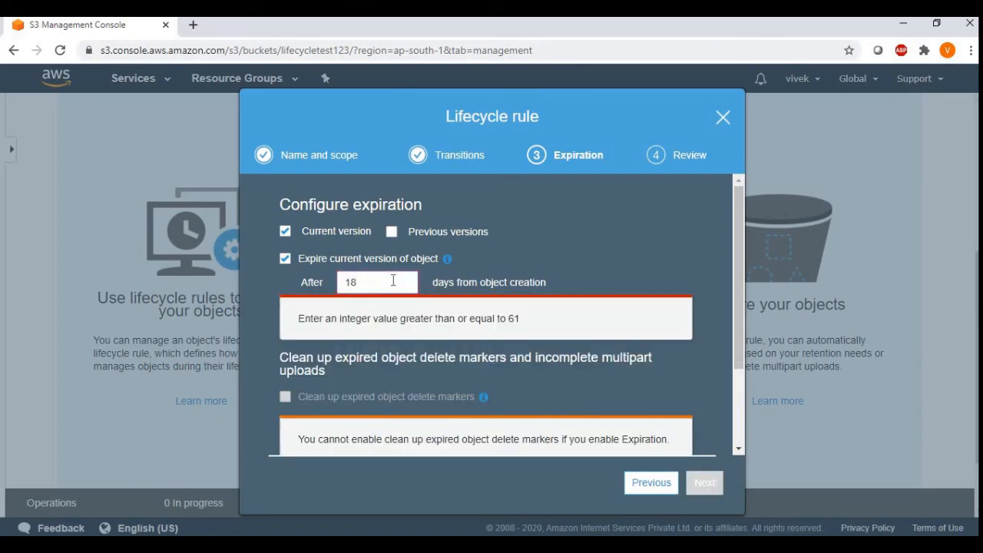
text(0)
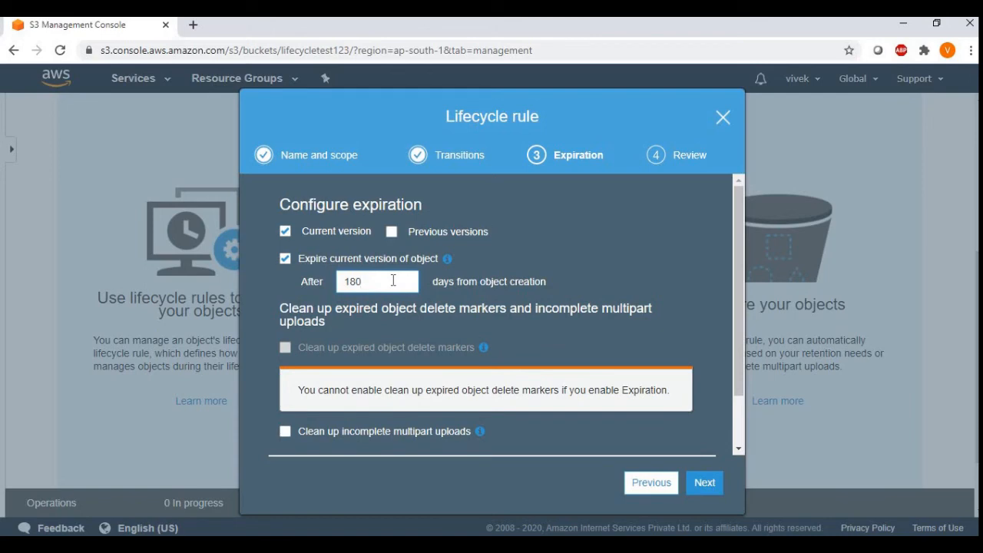
Step: Set the expiration of current object versions to 365 days from object creation
key(BackSpace)
text(1)
double_click(346, 282)
drag(376, 281, 338, 278)
key(BackSpace)
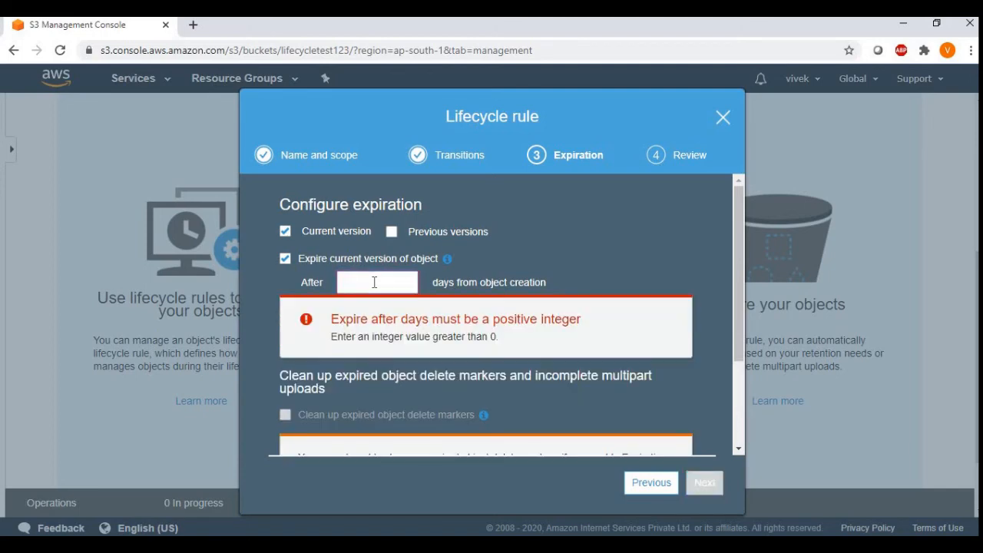
text(365)
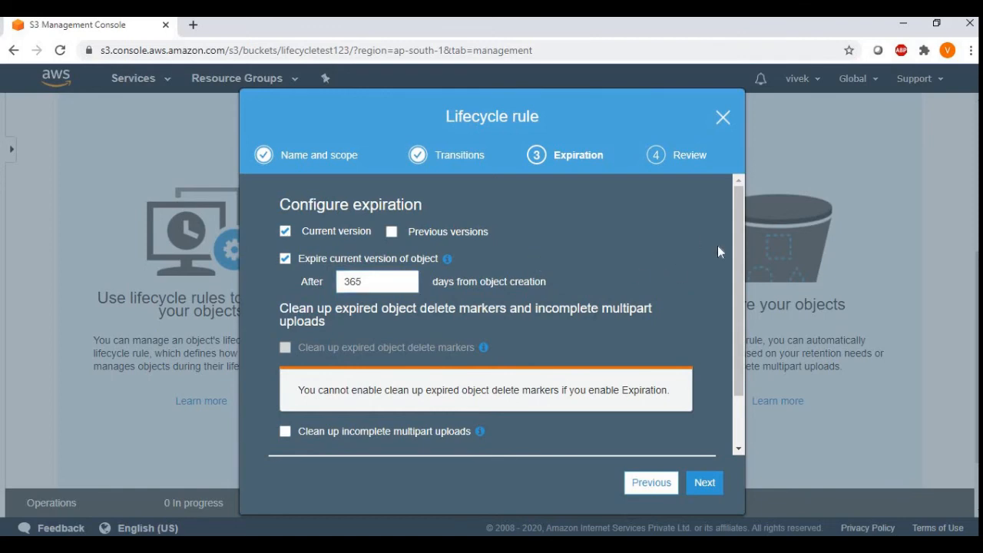
scroll(741, 280, down, 1)
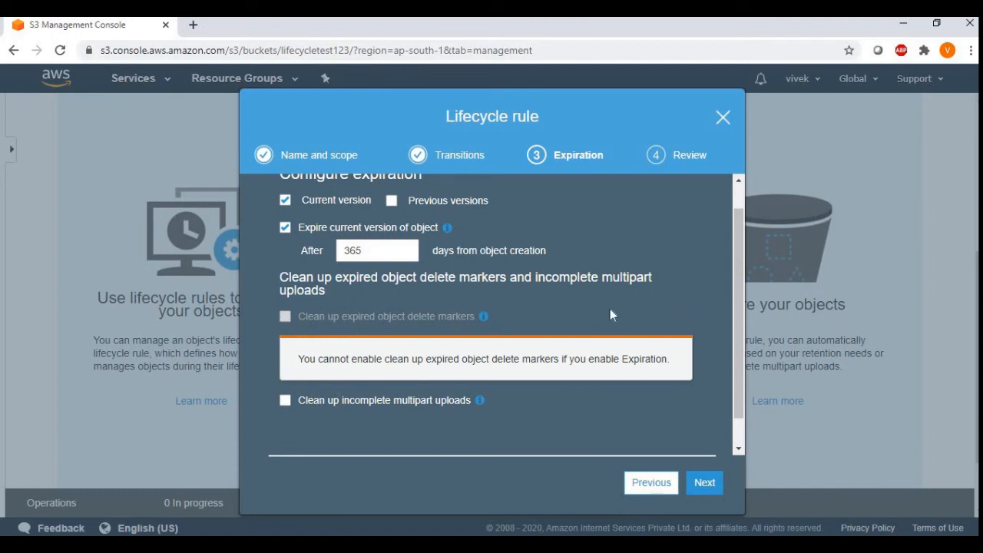
Step: Turn expiration for the current version off and on again, and set it to 425 days from object creation
click(317, 231)
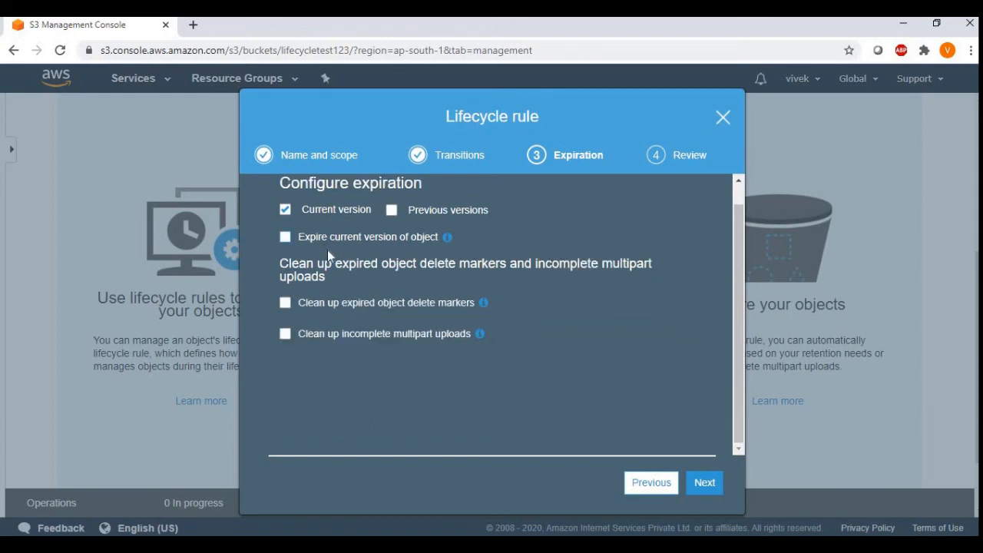
click(286, 212)
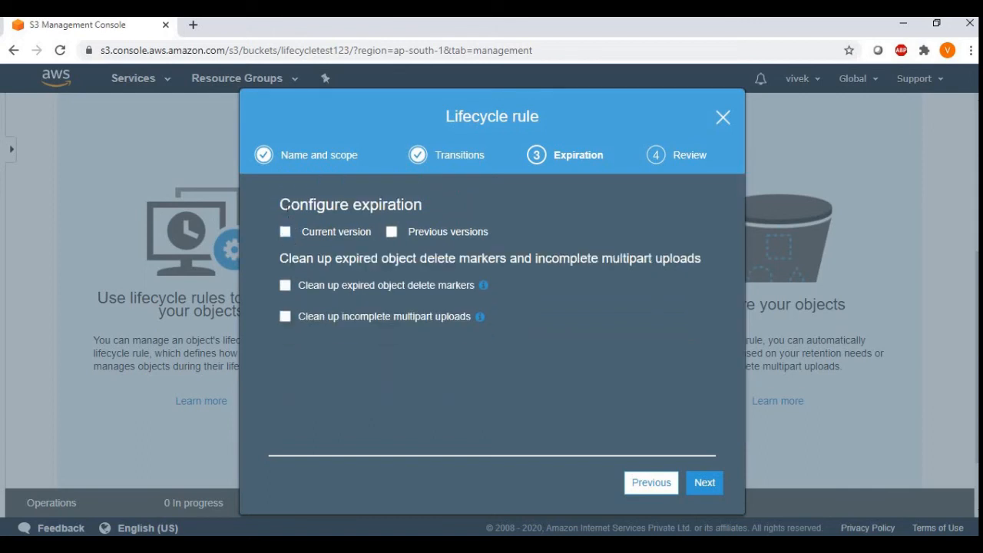
click(286, 232)
text(425)
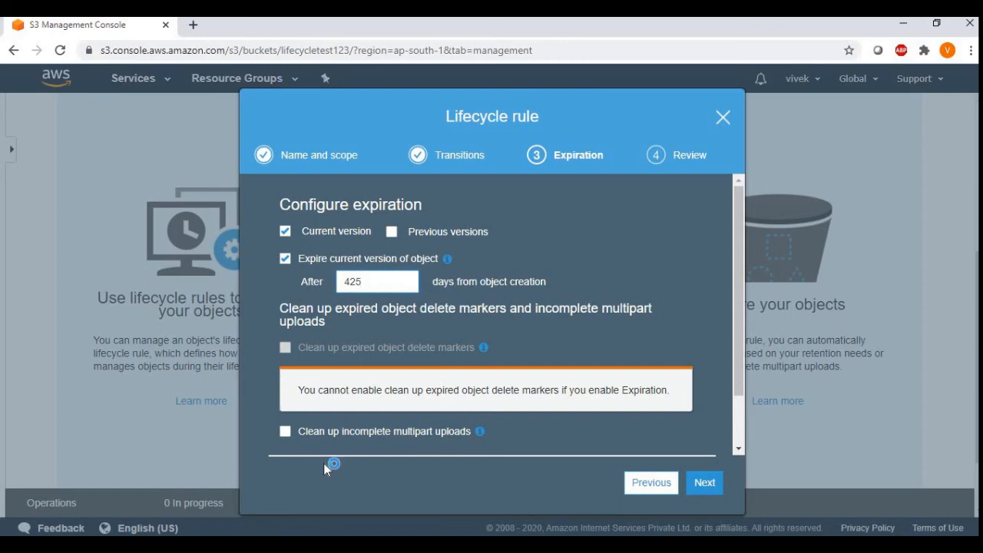
Step: Enable clean-up of incomplete multipart uploads, try 0 days, and set it to 1 day from start of upload
click(286, 432)
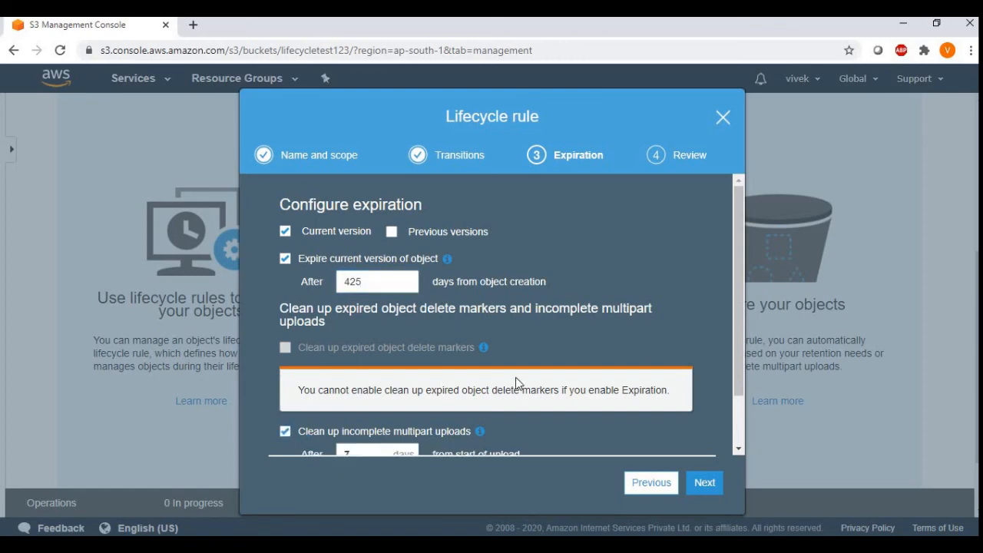
drag(736, 347, 726, 430)
drag(374, 391, 323, 396)
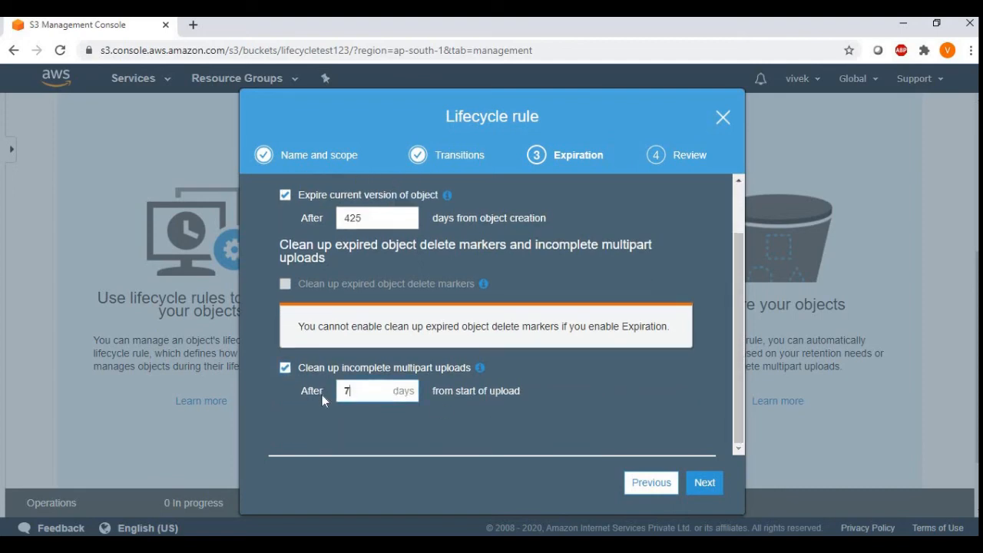
text(0)
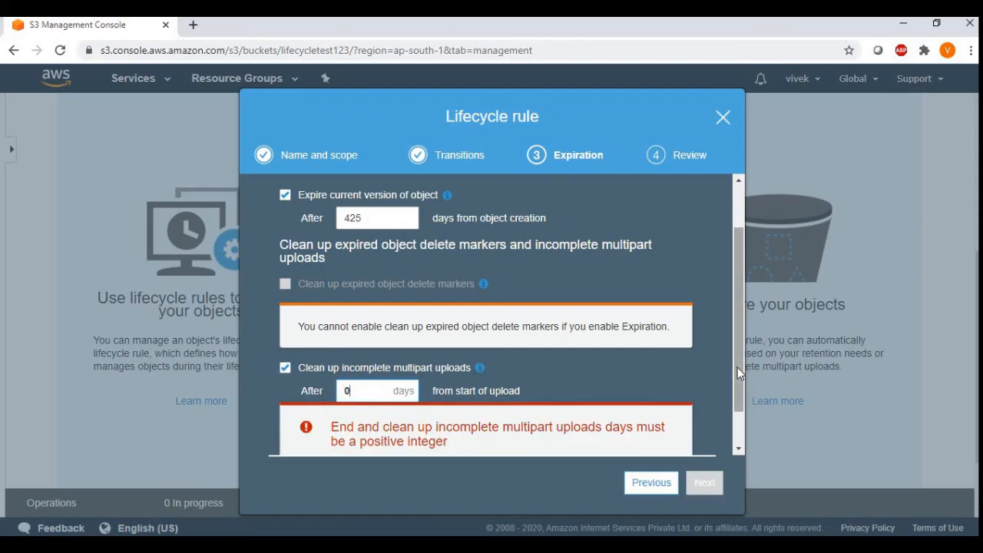
drag(738, 367, 738, 420)
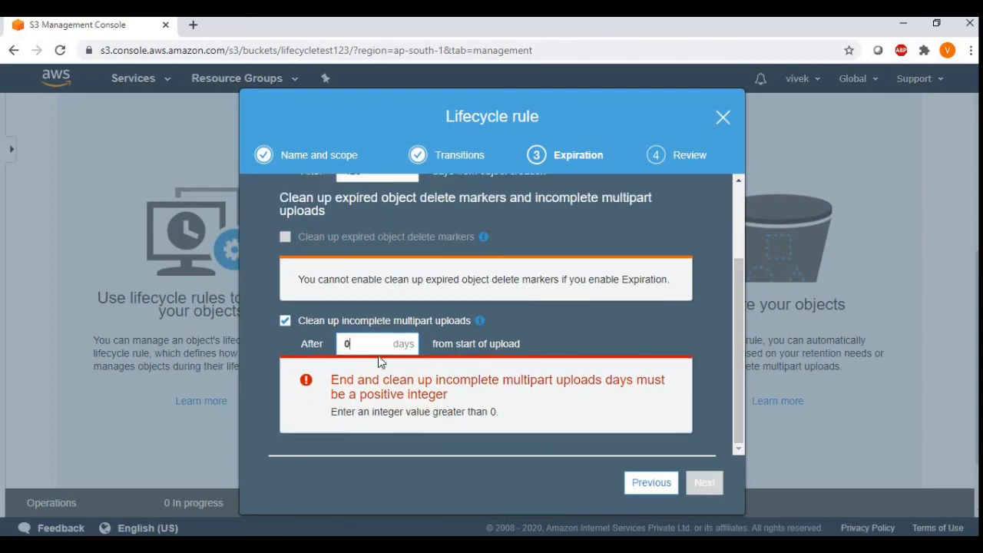
drag(368, 345, 311, 344)
text(1)
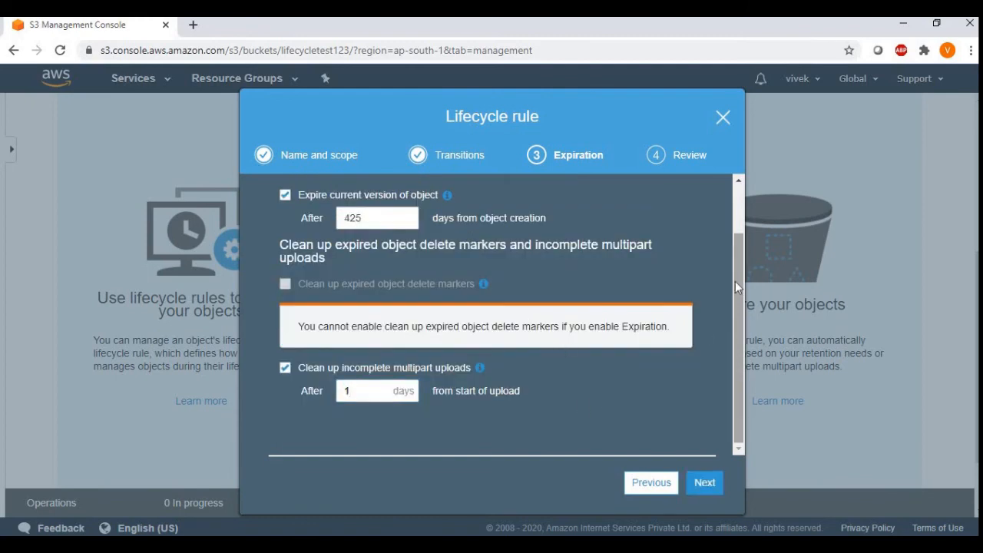
Step: Check the expiration and multipart clean-up settings and continue to the rule's review
scroll(735, 281, up, 2)
drag(421, 205, 309, 204)
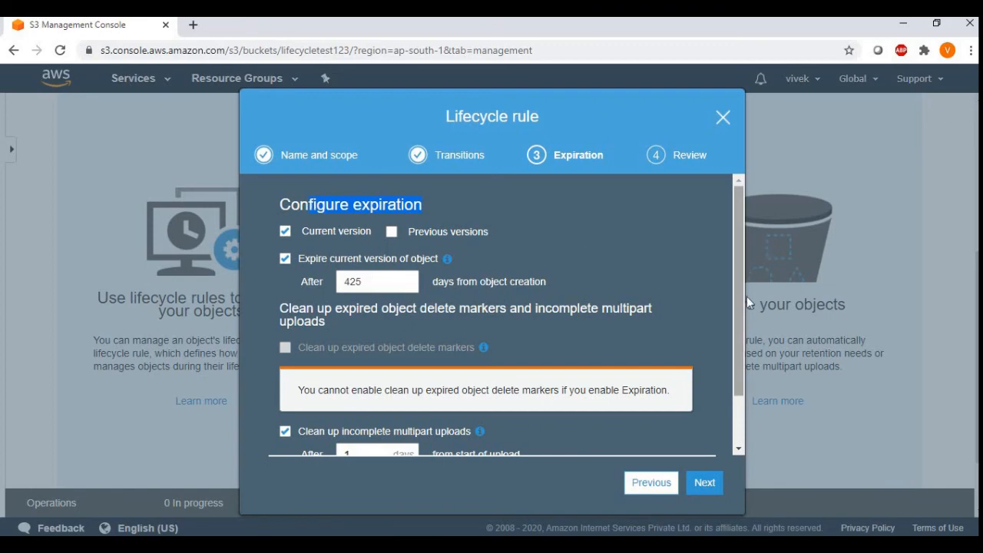
scroll(714, 327, down, 1)
drag(341, 368, 383, 369)
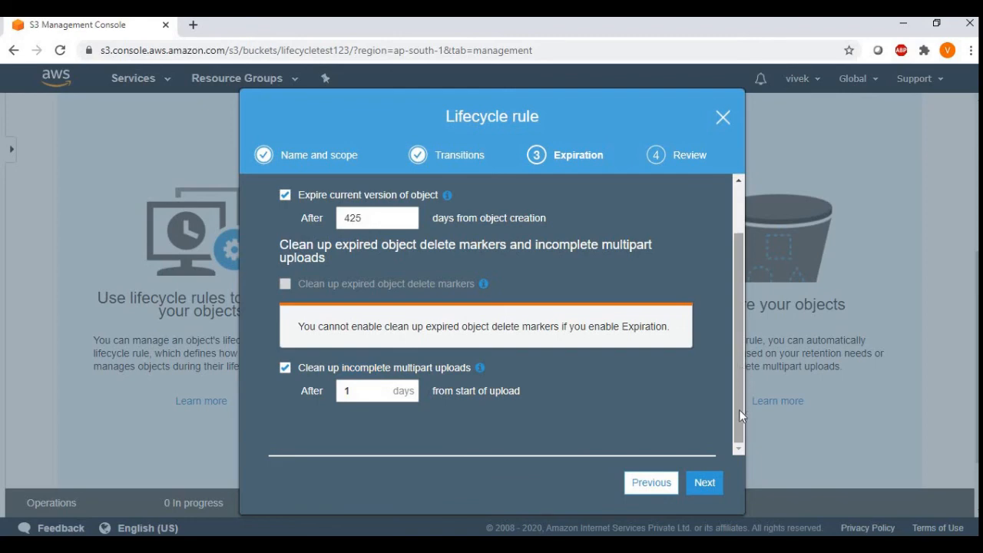
click(706, 485)
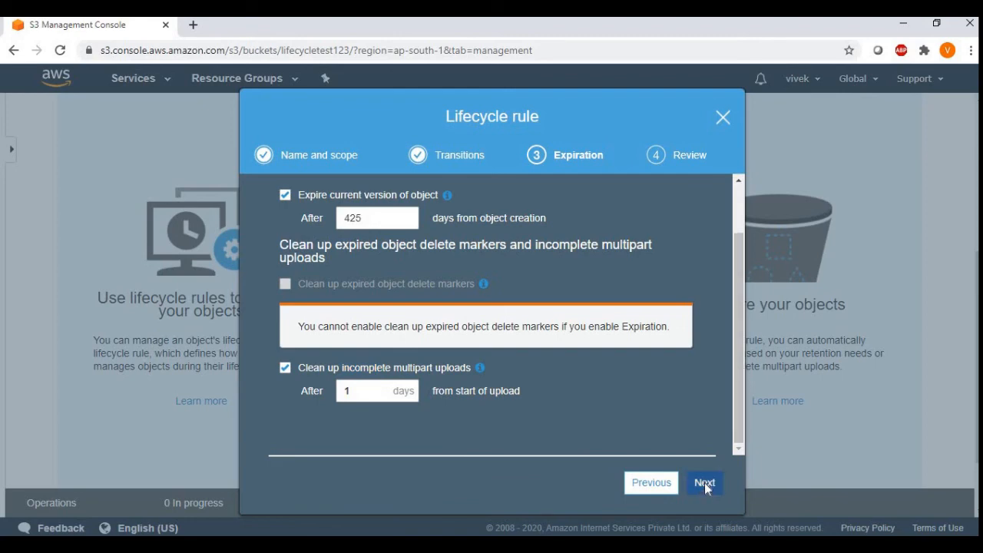
click(704, 482)
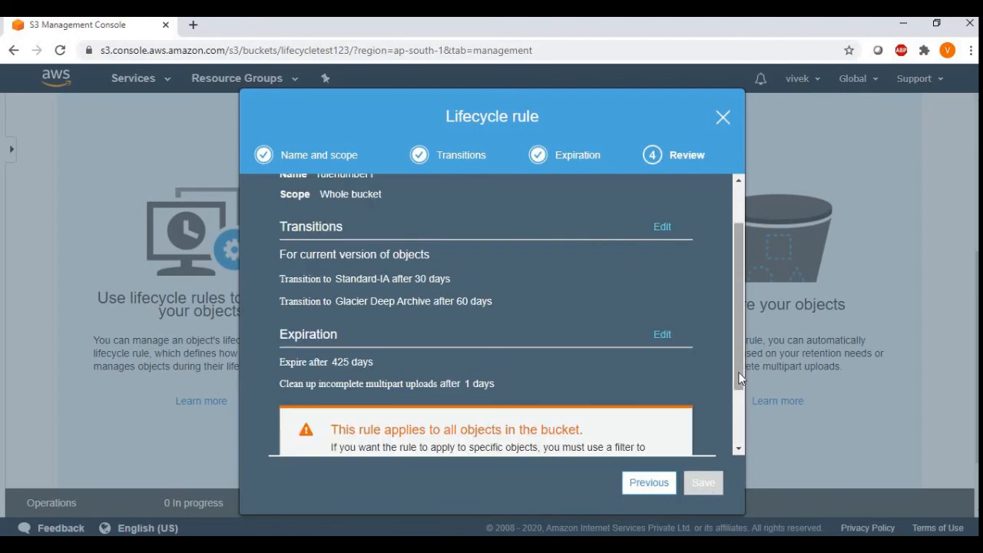
Step: Review the rule summary, acknowledge that it applies to all objects in the bucket, and save the lifecycle rule
drag(740, 378, 740, 348)
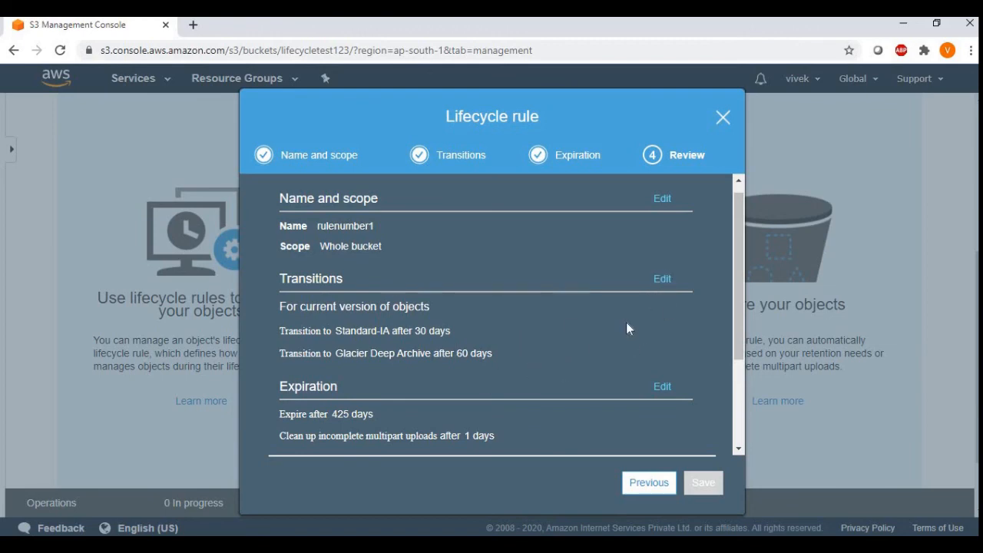
drag(738, 328, 737, 379)
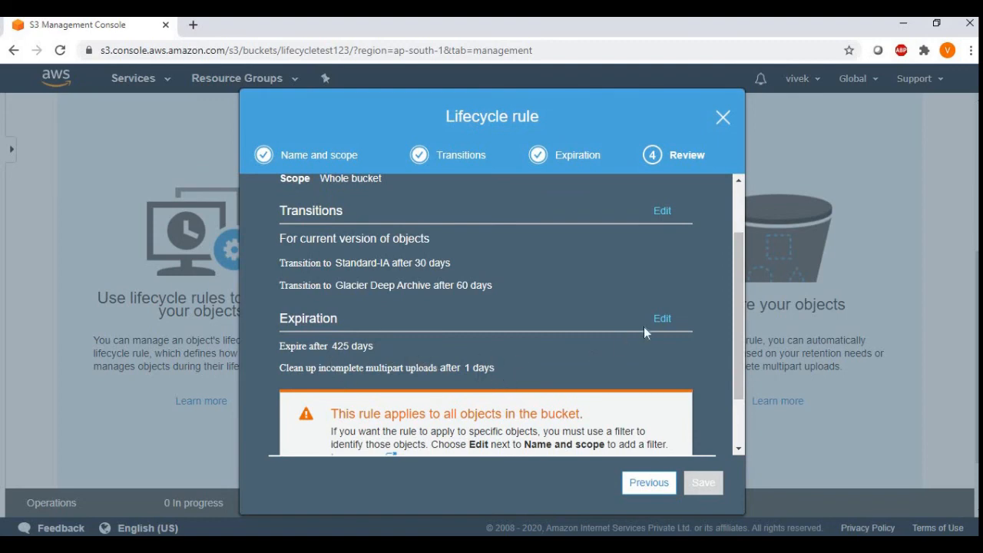
drag(740, 317, 738, 388)
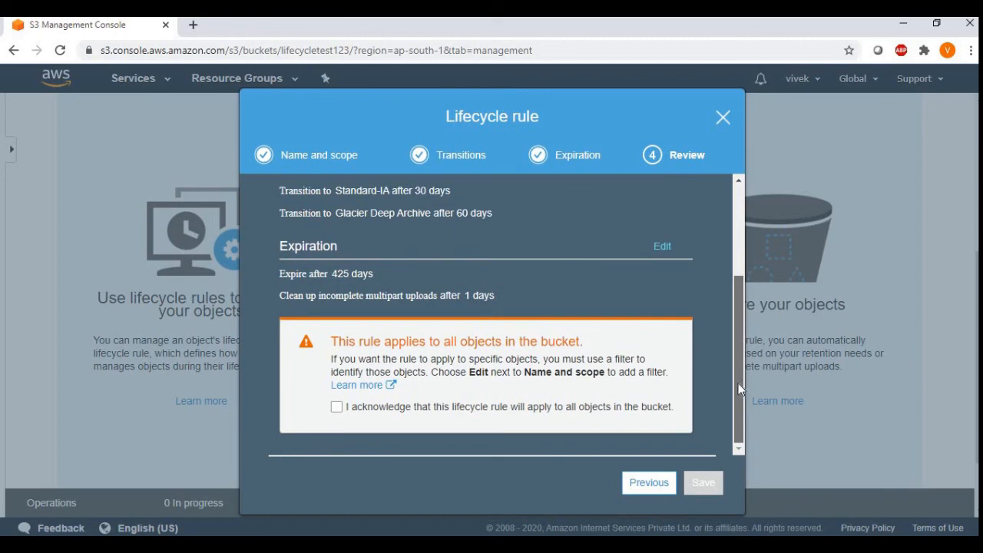
click(562, 411)
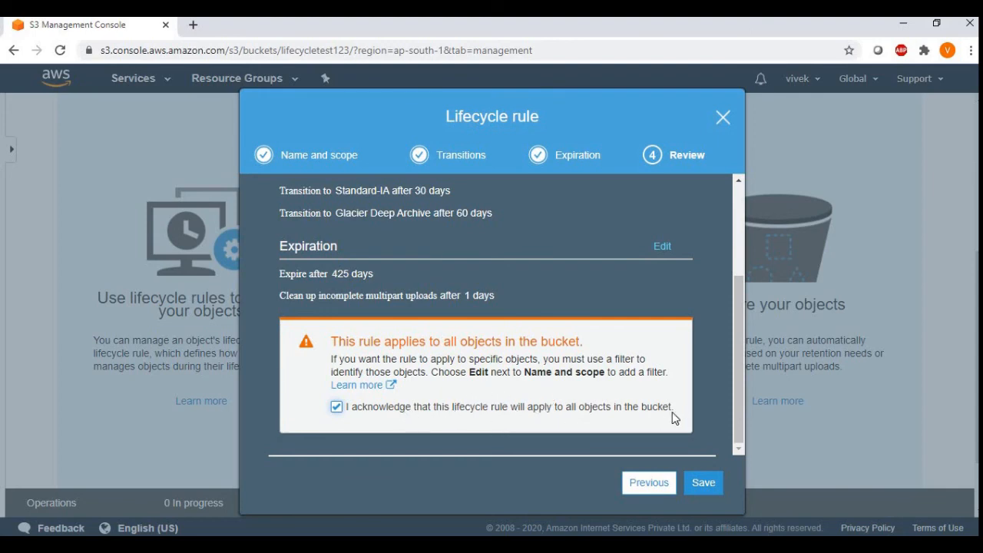
click(699, 484)
click(699, 485)
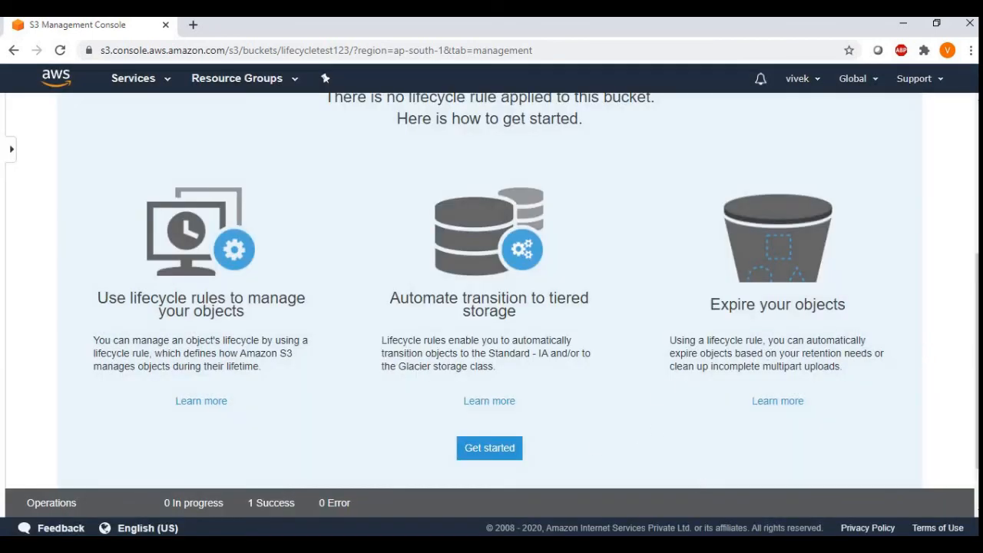
Step: Refresh the bucket's lifecycle rules, select rulenumber1 and show the enable and disable actions available for it
scroll(938, 228, up, 2)
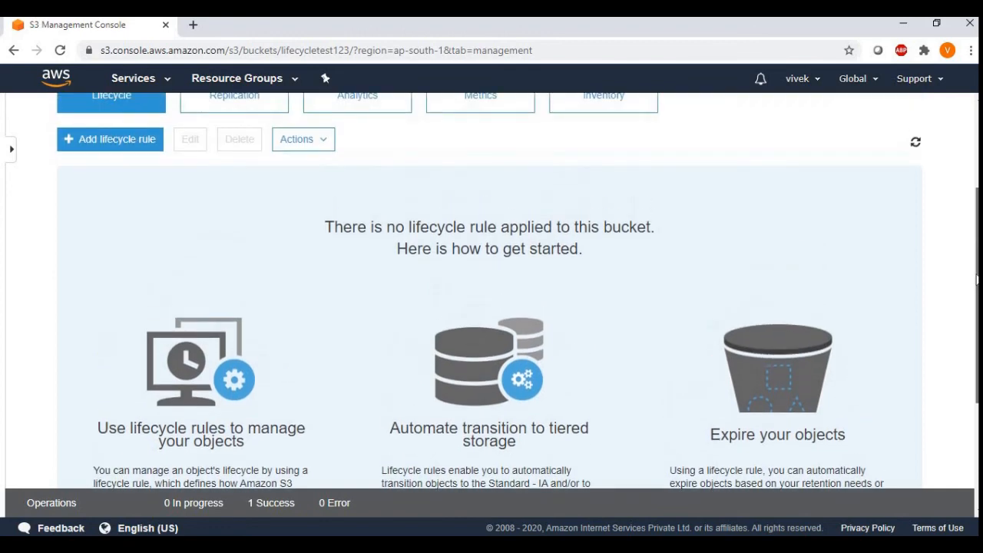
click(918, 179)
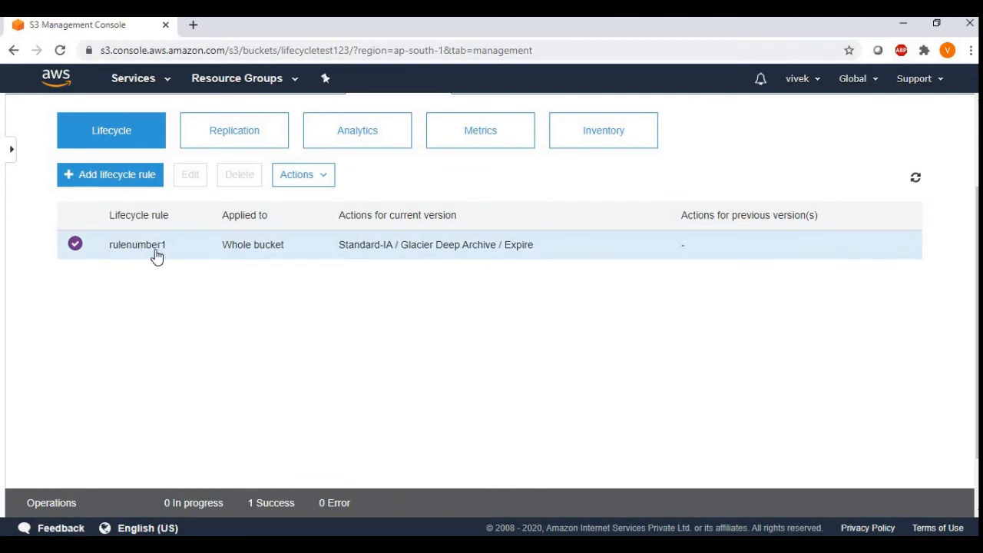
click(317, 184)
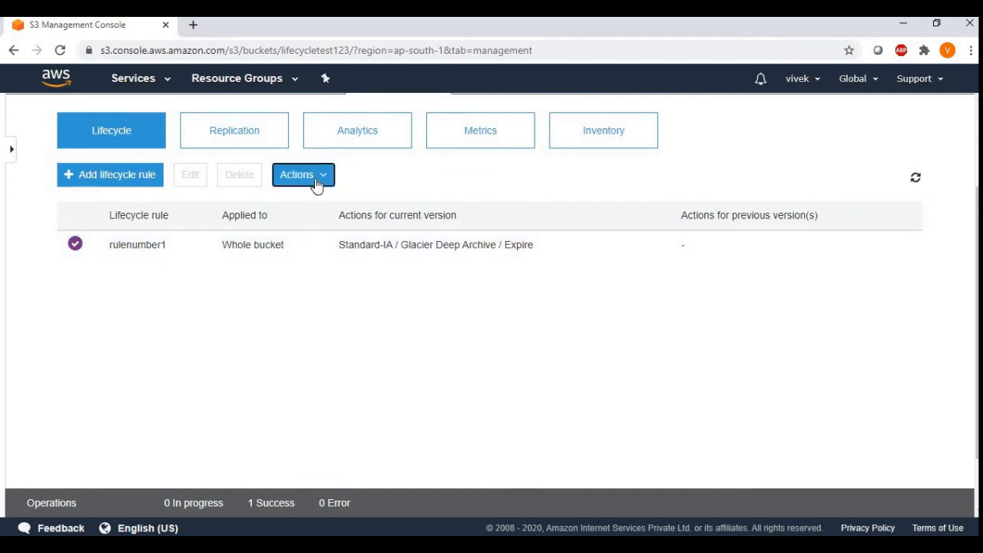
click(150, 252)
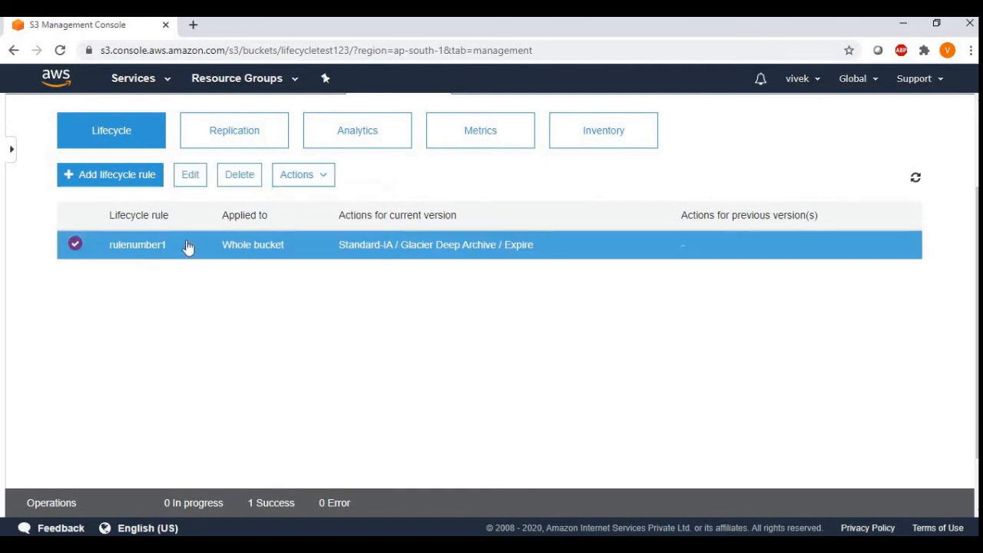
click(315, 178)
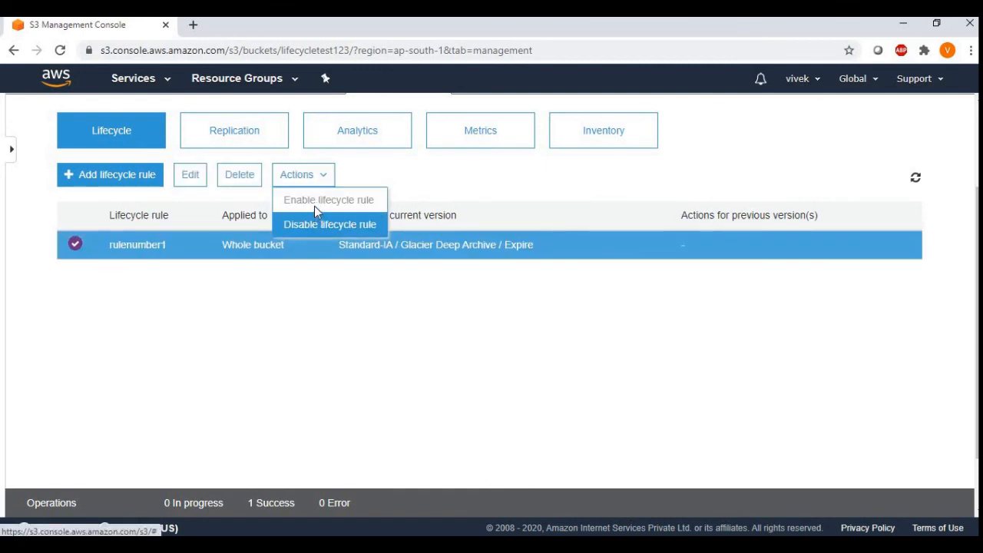